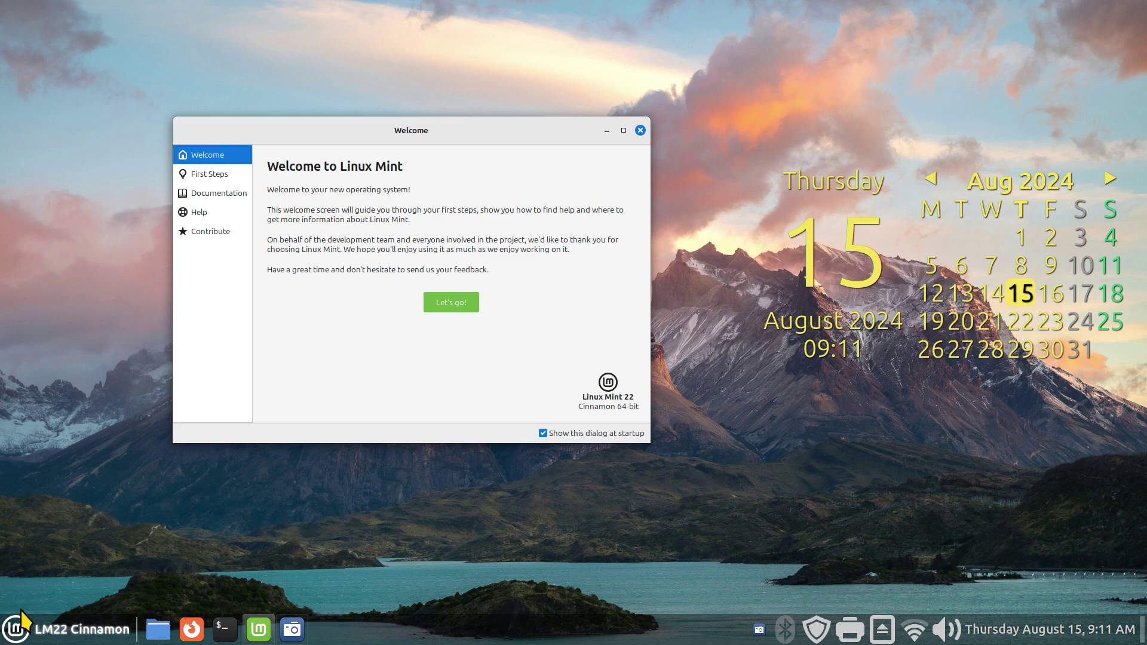
Close the Welcome to Linux Mint window after opening and dismissing the Mint menu
left_click(80, 480)
left_click(16, 629)
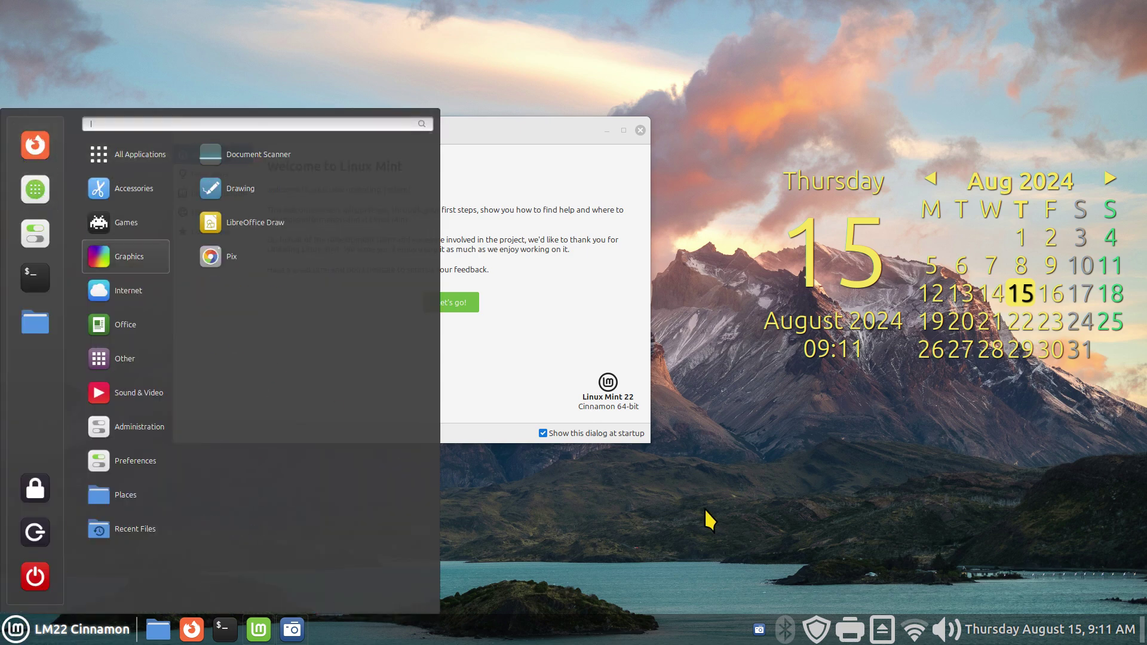
left_click(536, 354)
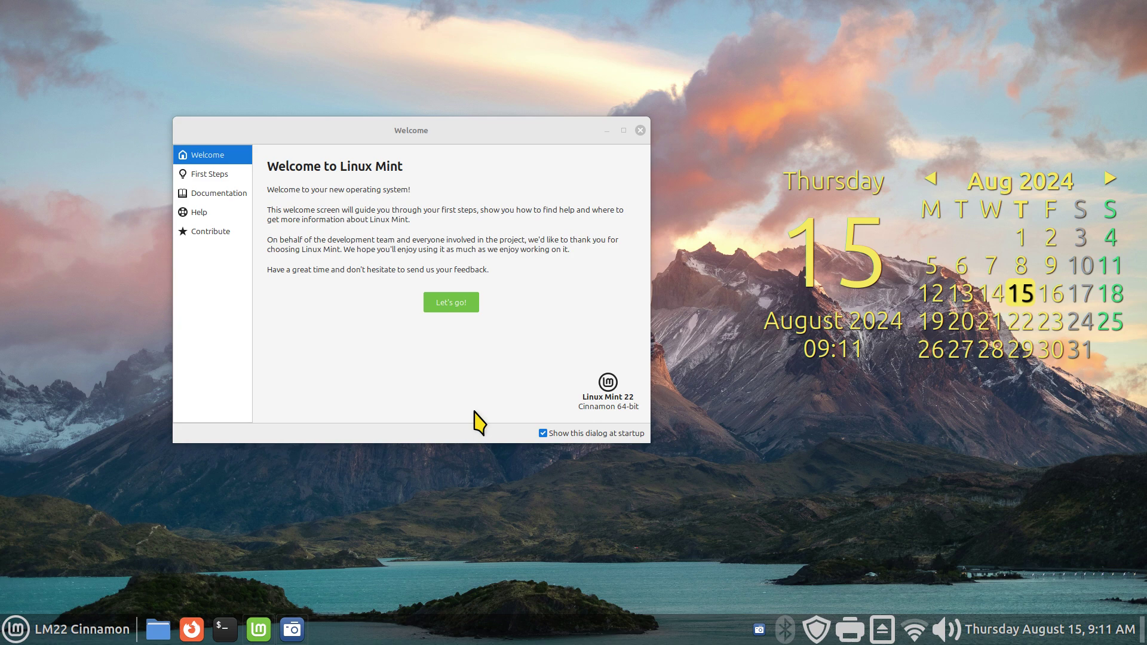
left_click(14, 633)
left_click(496, 391)
left_click(640, 130)
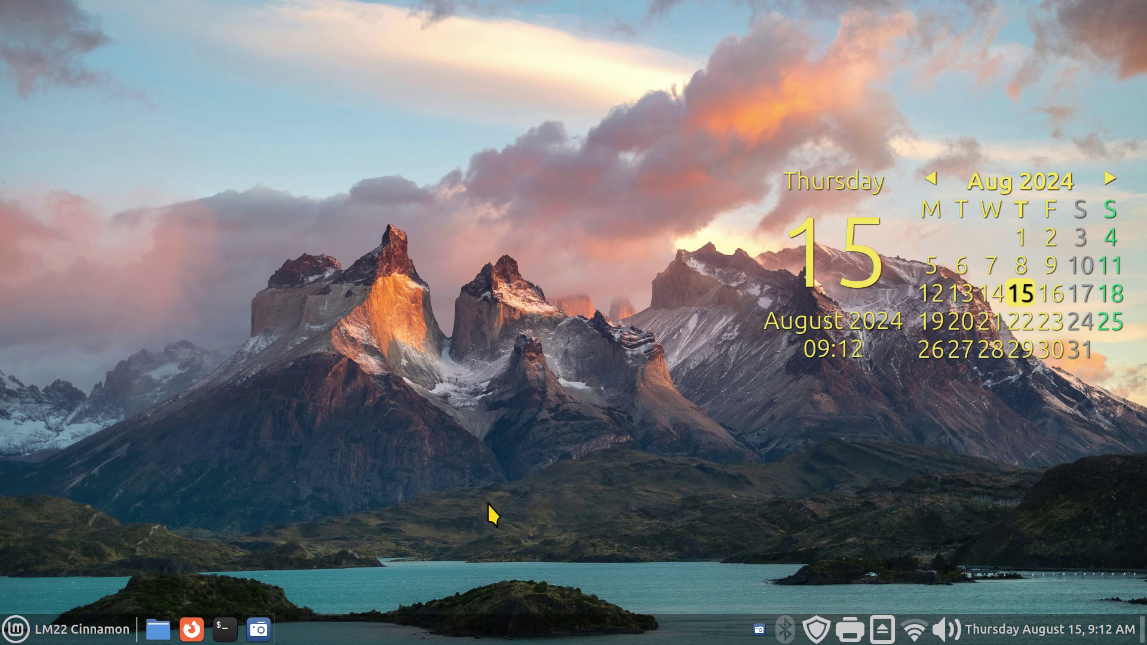
Launch Software Manager from the menu and browse its Flatpak category
left_click(15, 629)
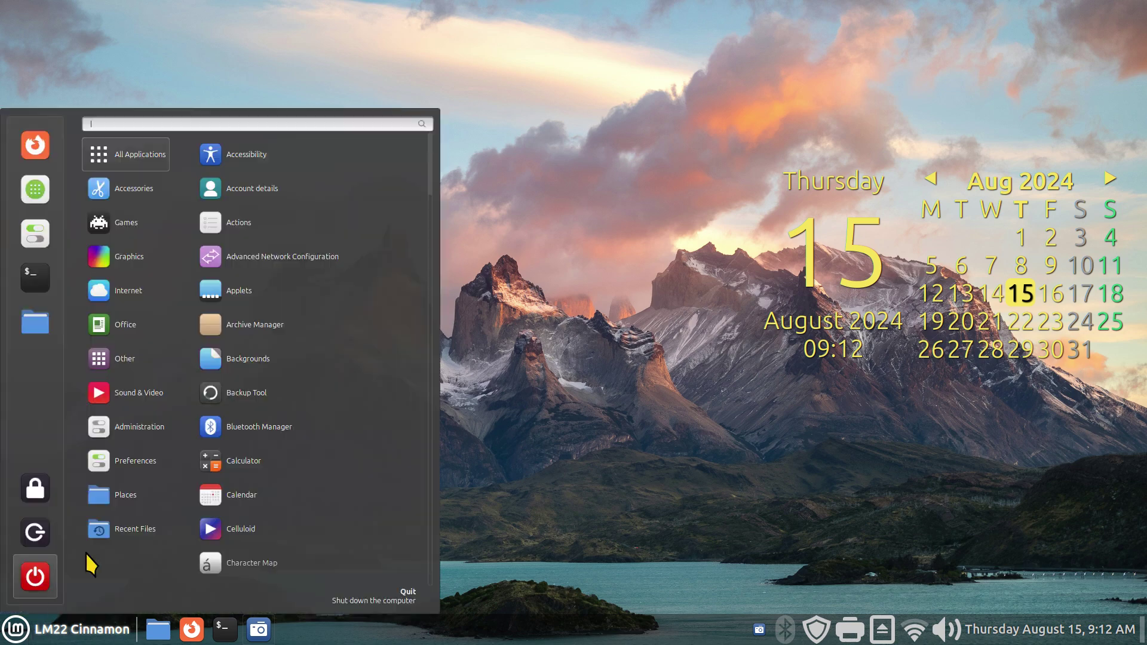
left_click(25, 200)
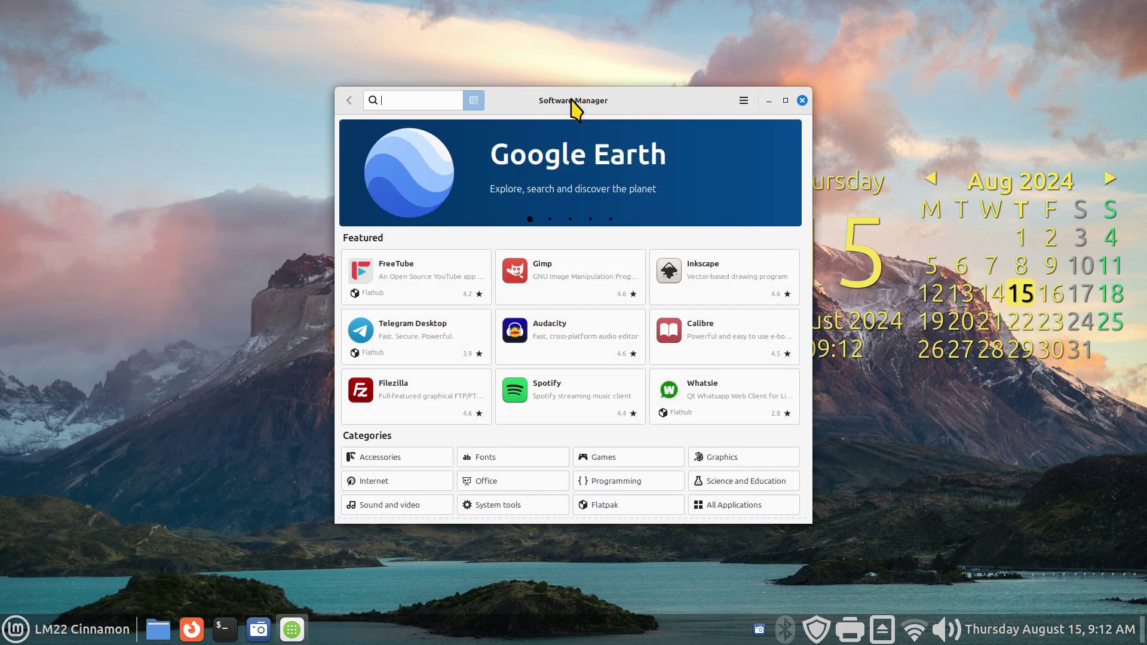
left_click_drag(572, 102, 350, 81)
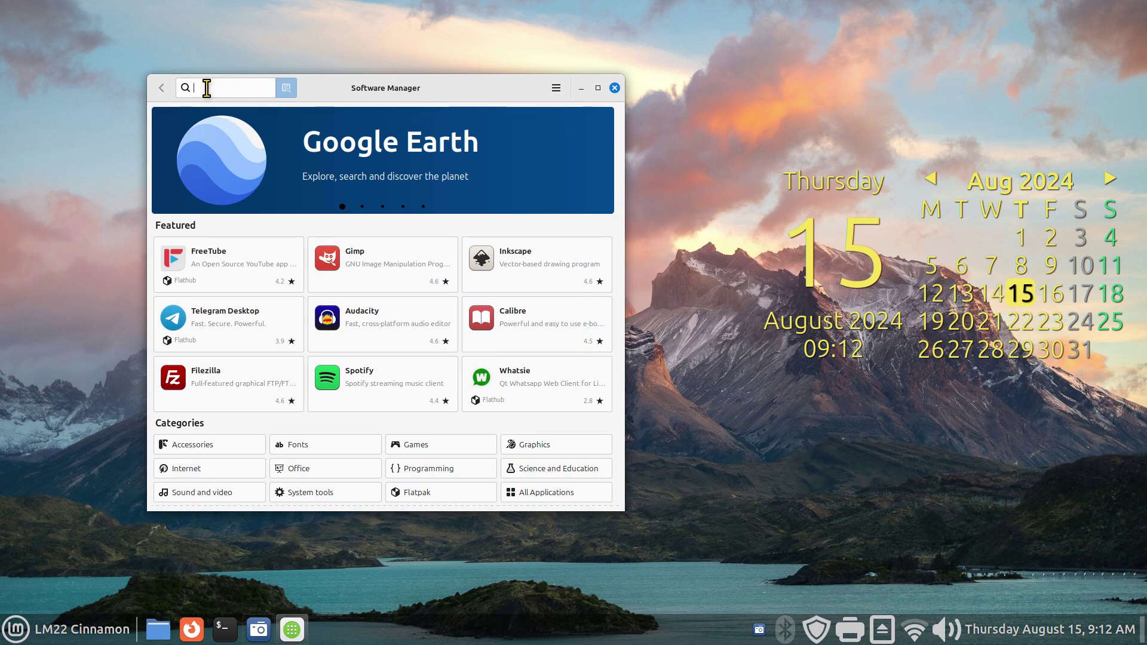
left_click(418, 496)
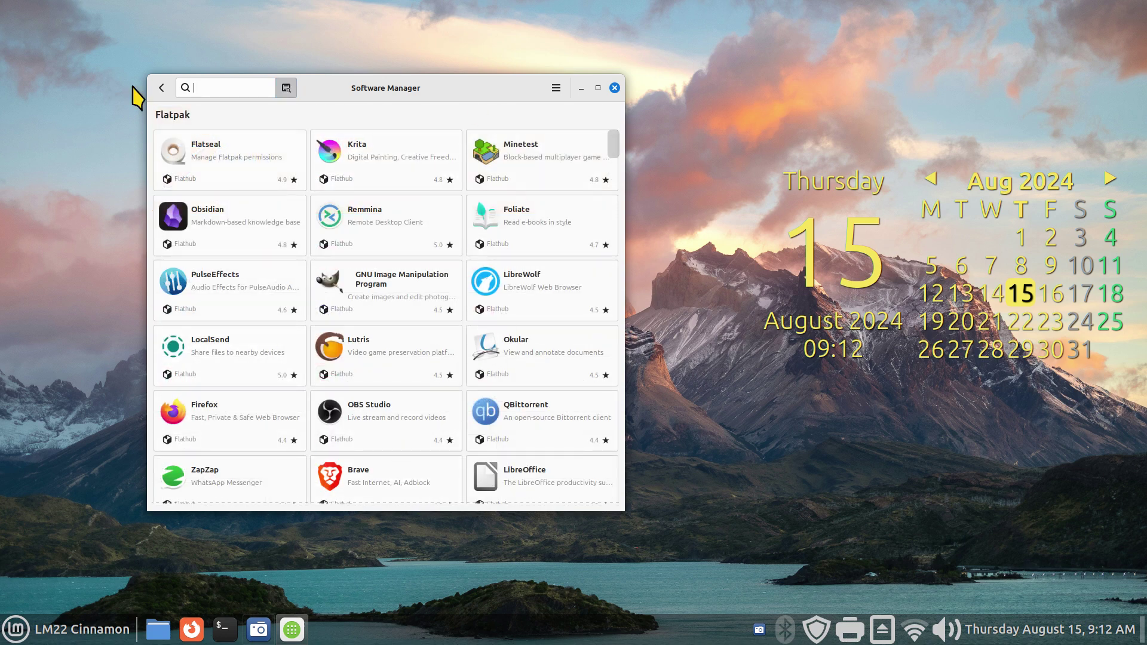
left_click(161, 88)
Switch on 'Show unverified Flatpaks' in Preferences and return to the home page
left_click(555, 89)
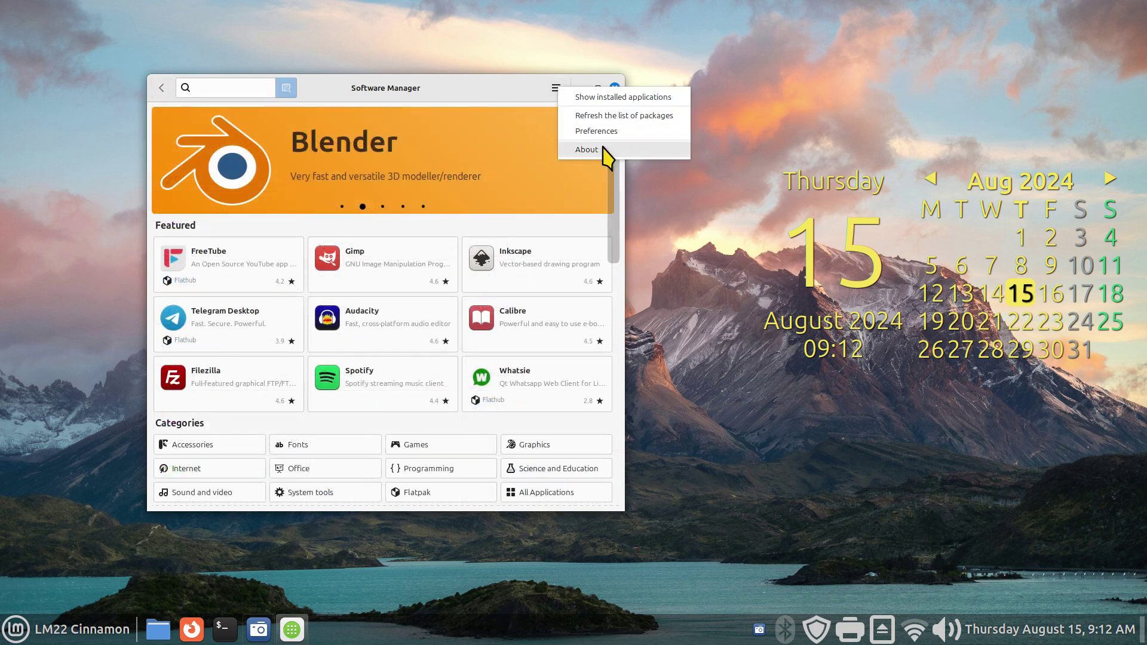
left_click(600, 131)
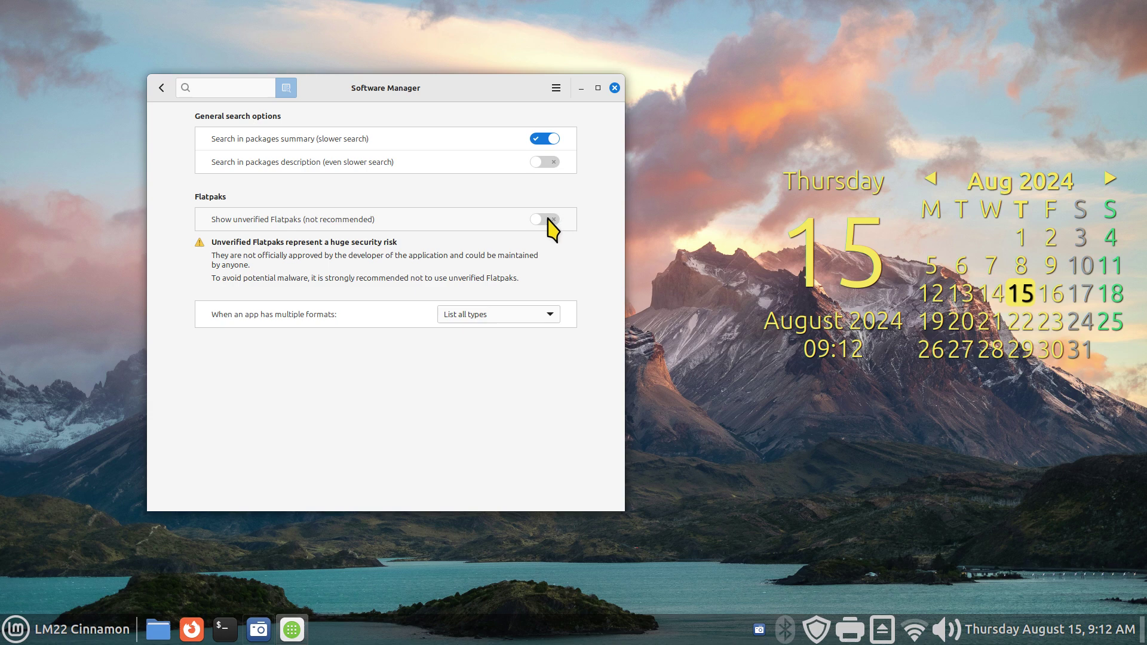
left_click(551, 222)
left_click(161, 88)
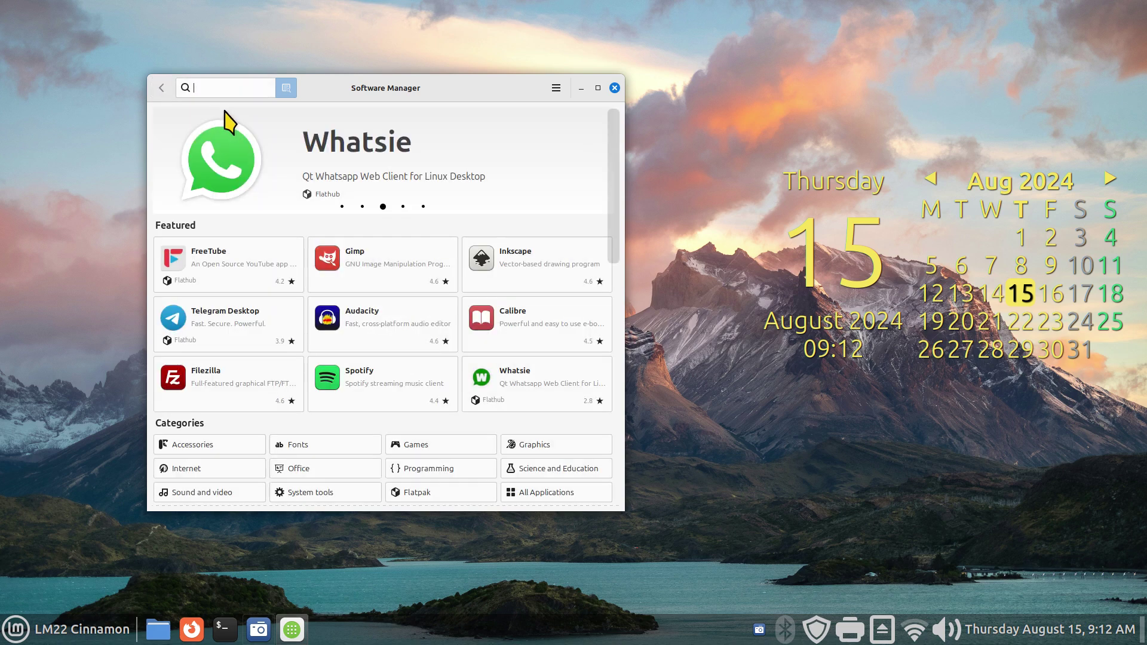
Search for Xonotic, open its details page, and check the Flatpak preference
type("Xonotic")
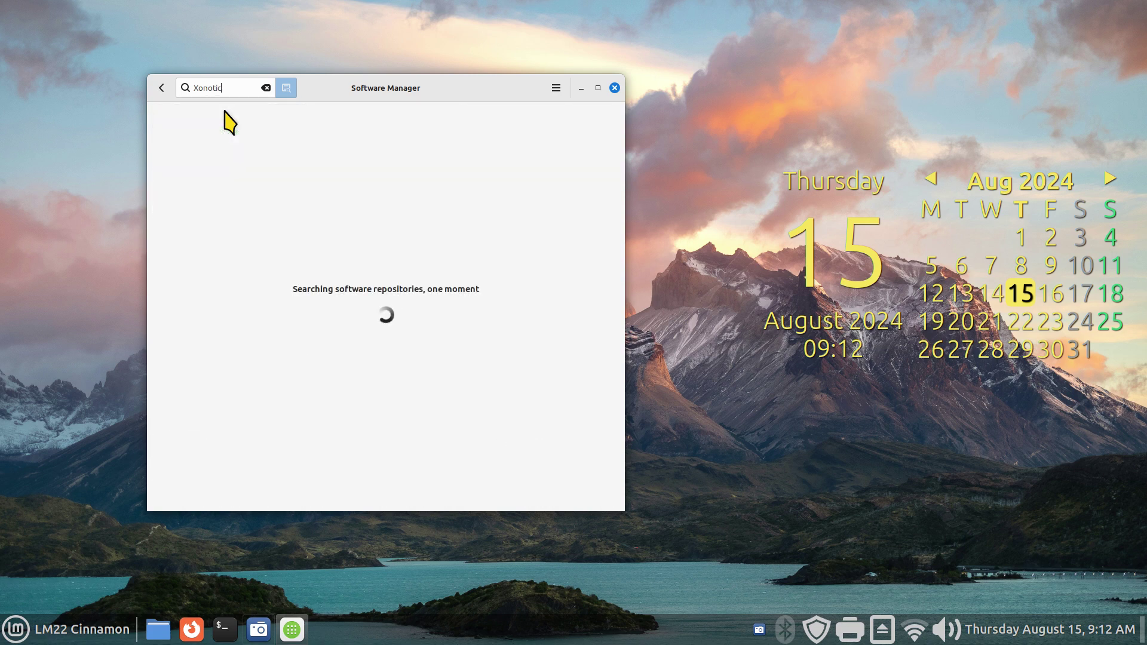
left_click(233, 120)
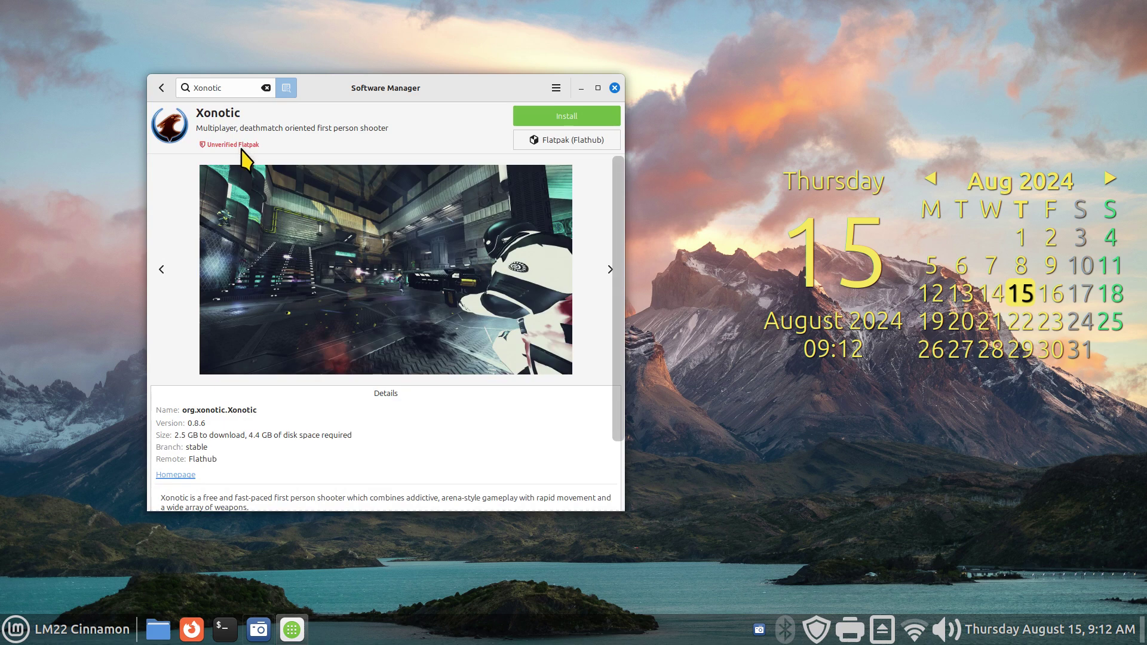
left_click(556, 88)
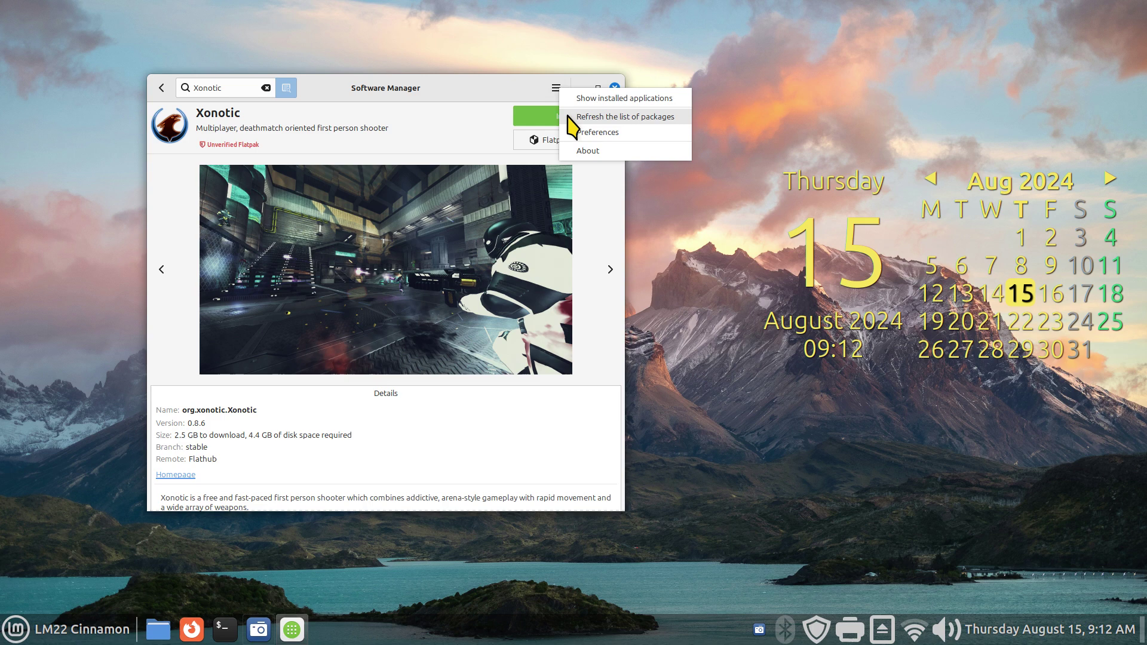
left_click(585, 133)
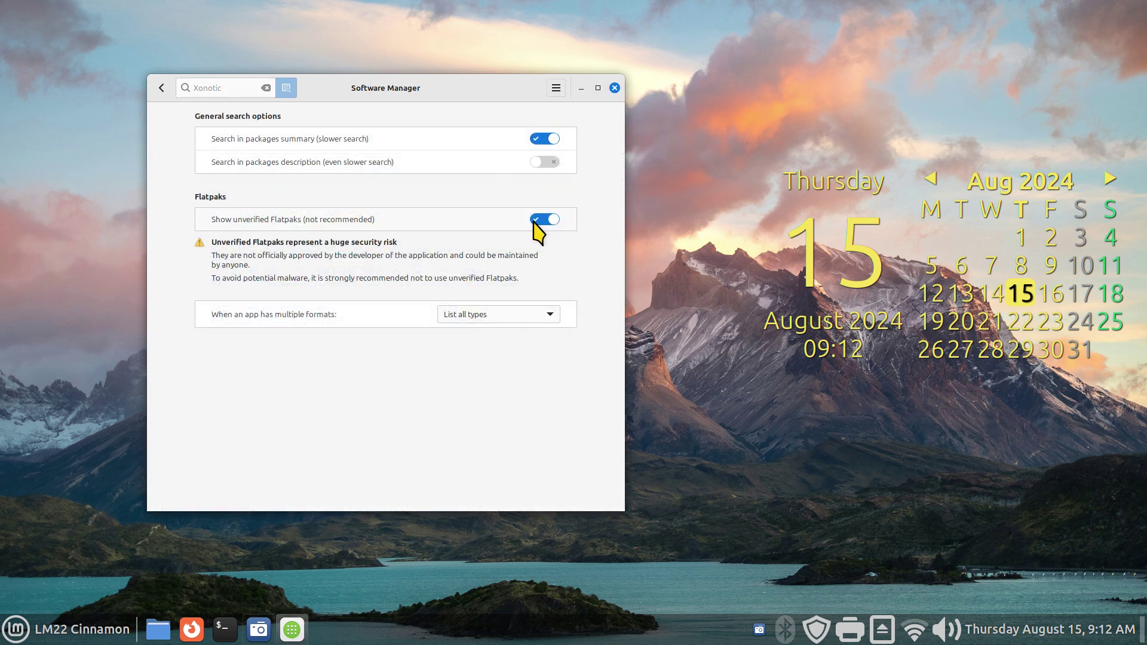
left_click(162, 88)
Turn off 'Show unverified Flatpaks' and search for xonotic again
left_click(555, 87)
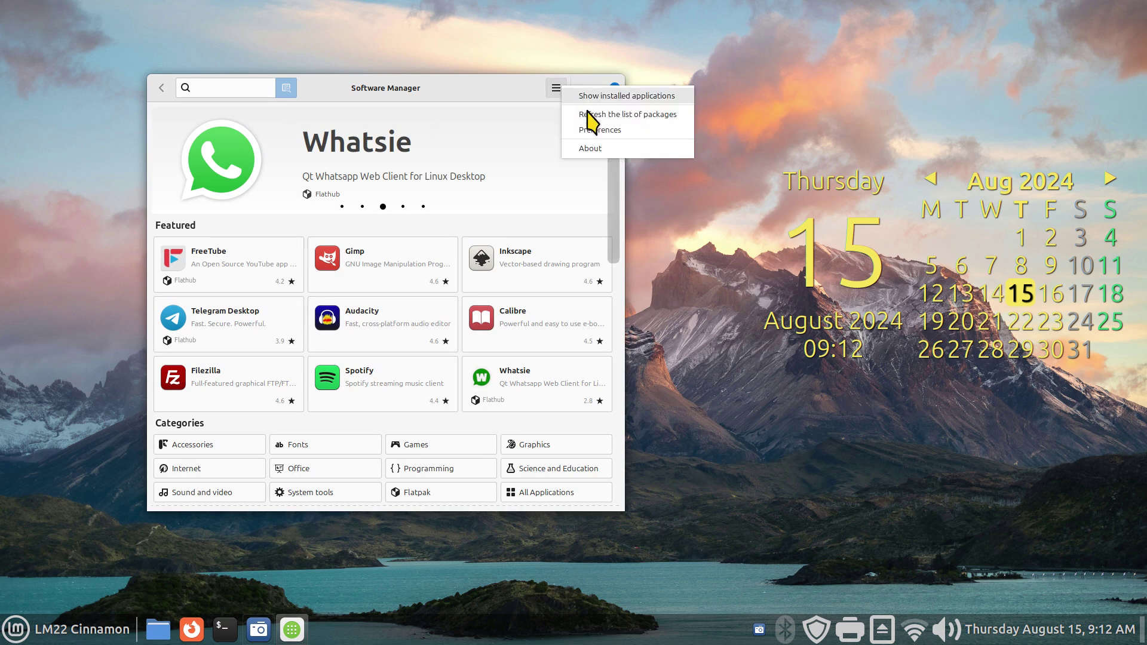
left_click(616, 130)
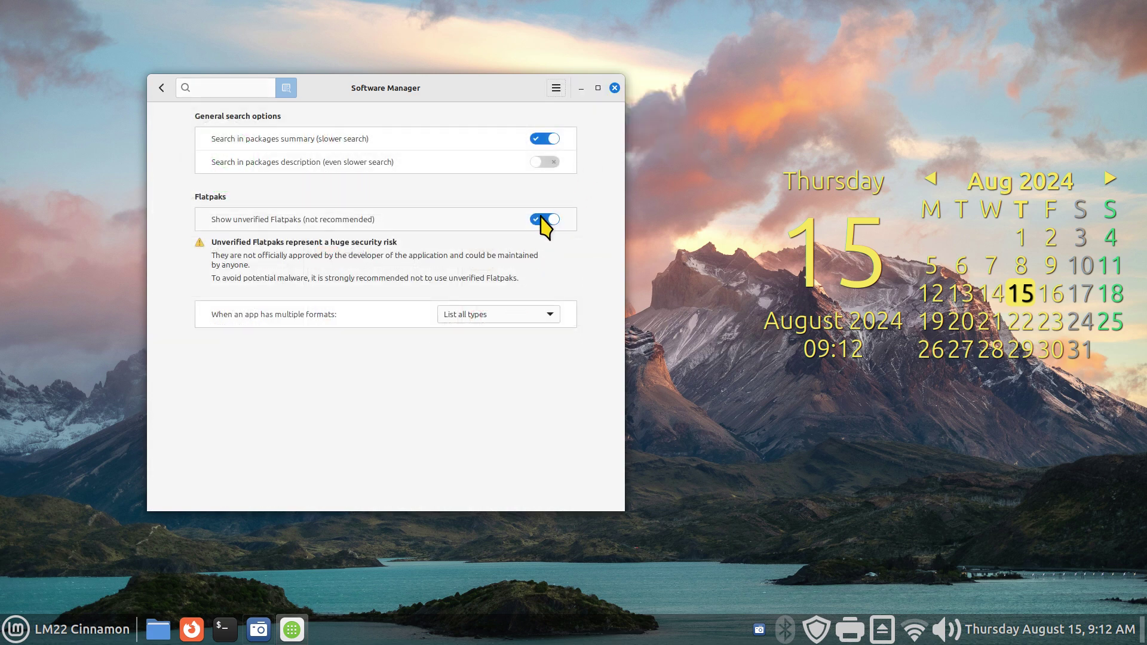
left_click(541, 219)
left_click(161, 88)
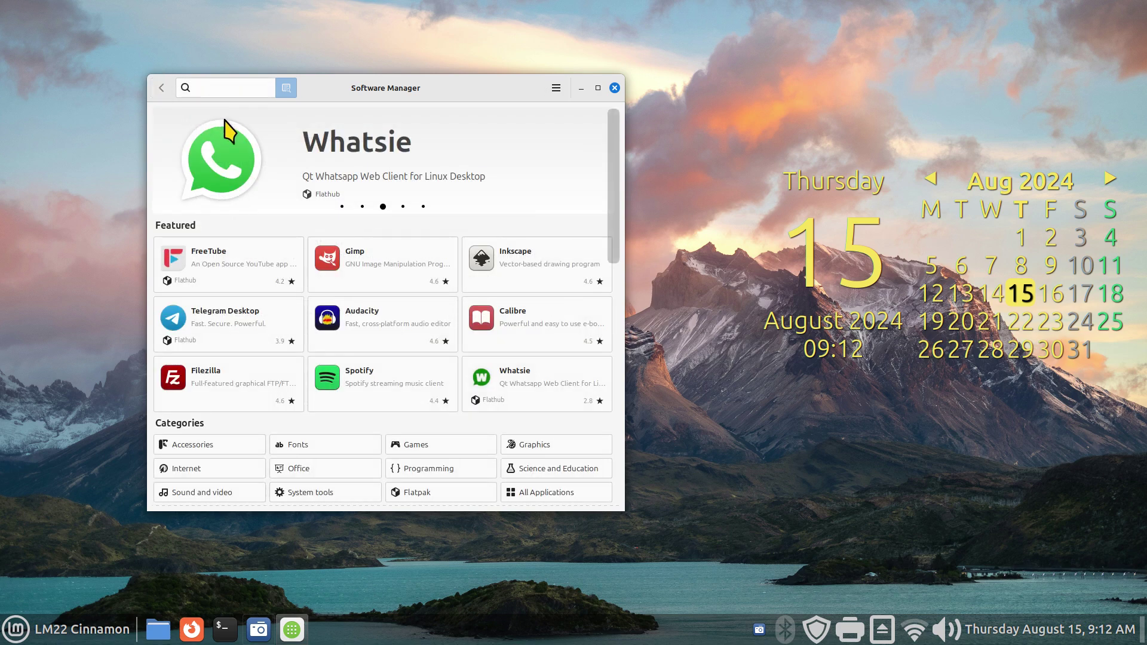
type("xonotic")
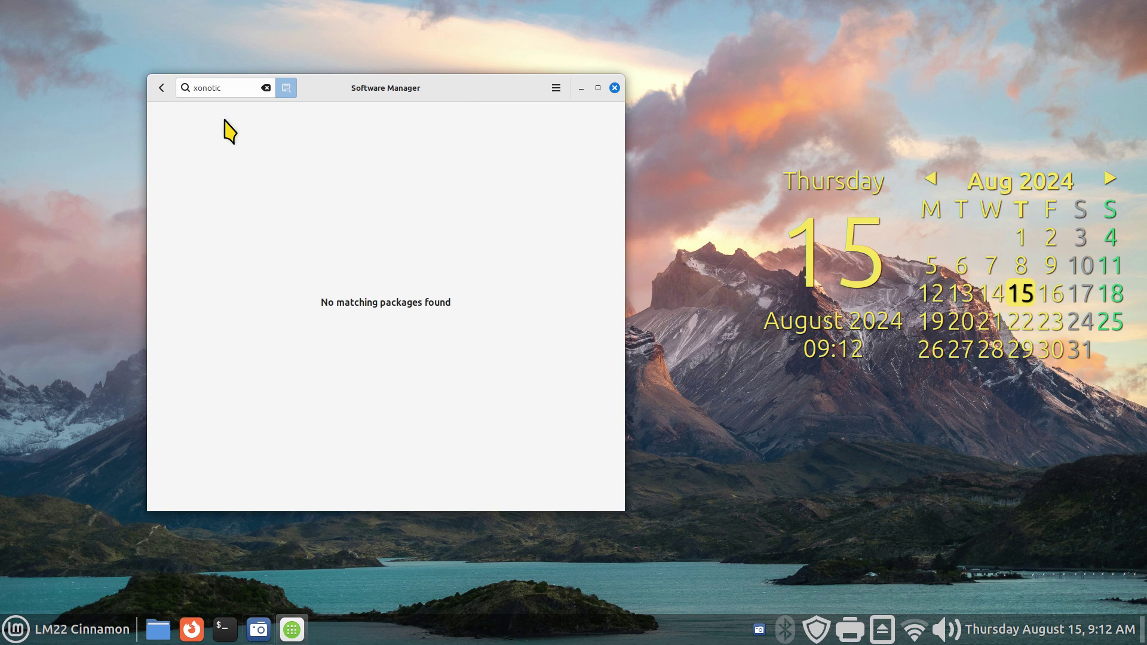
Copy the search term xonotic and turn unverified Flatpaks back on
left_click_drag(228, 88, 187, 88)
right_click(205, 87)
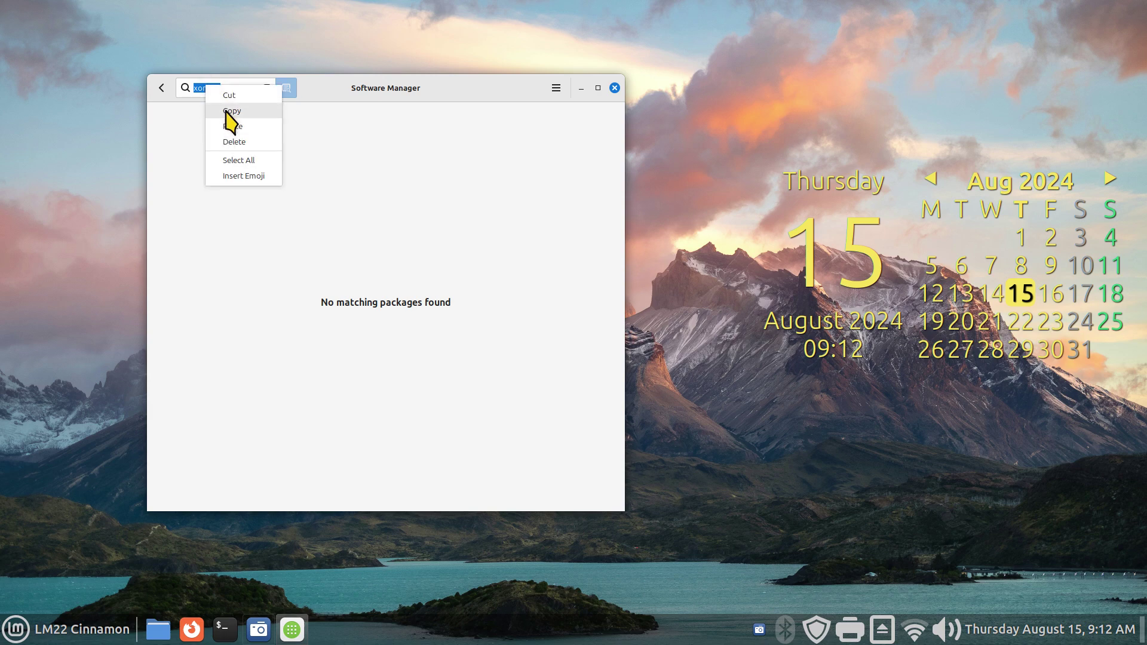
left_click(227, 108)
left_click(556, 87)
left_click(597, 148)
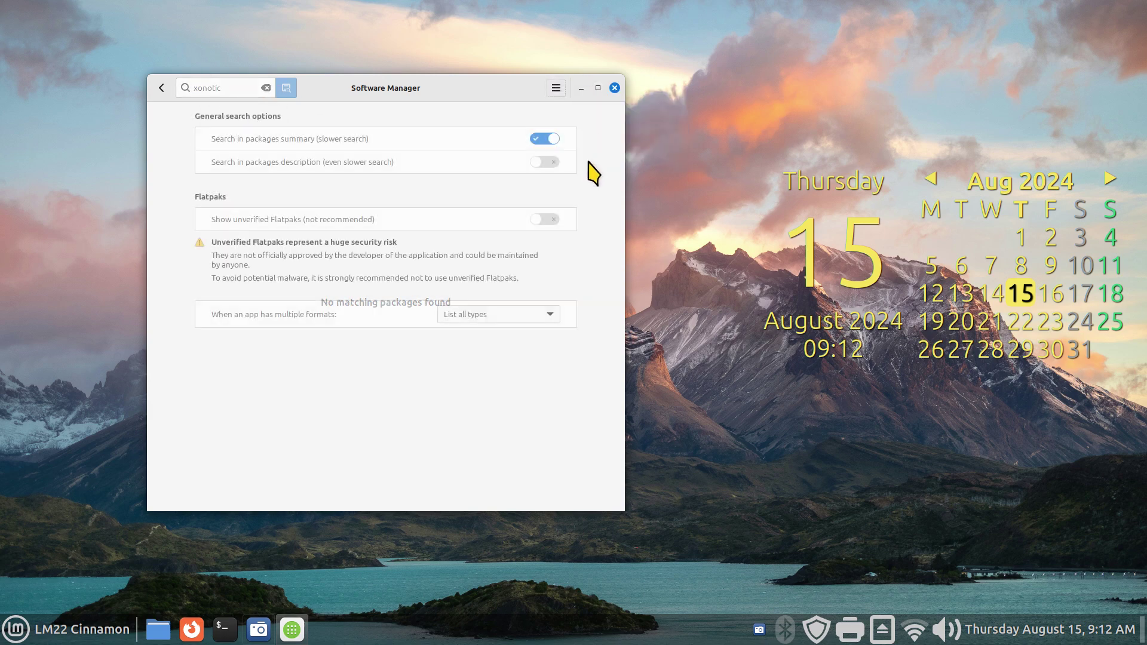
left_click(162, 87)
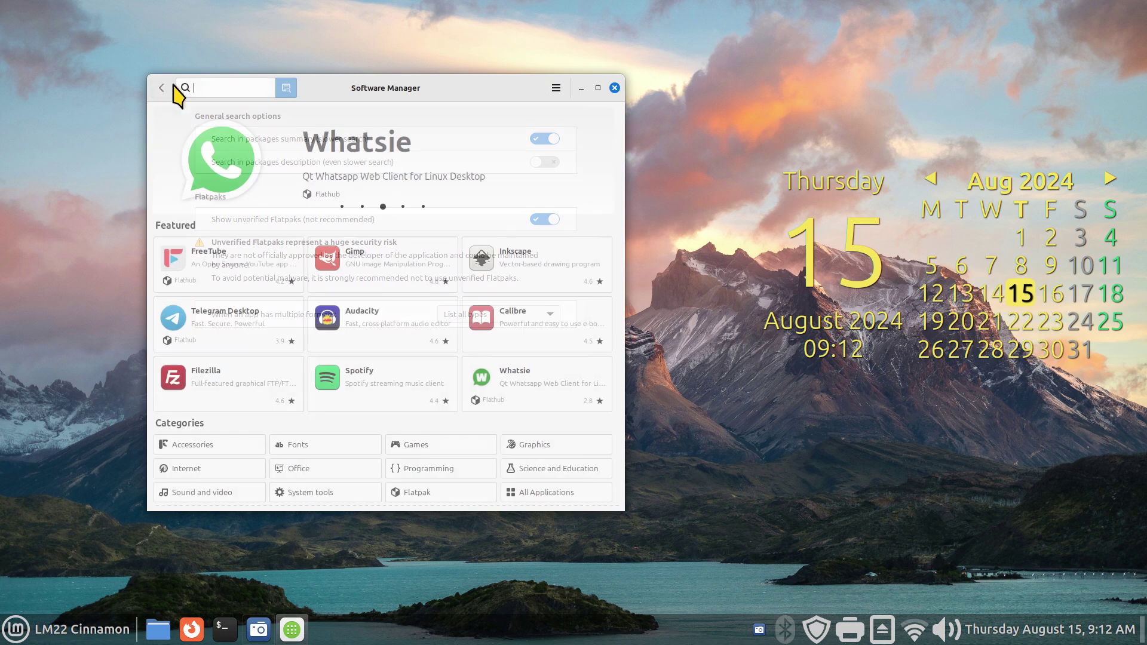
Paste xonotic to search again, open Xonotic's details, then return to the home page
right_click(209, 89)
left_click(248, 121)
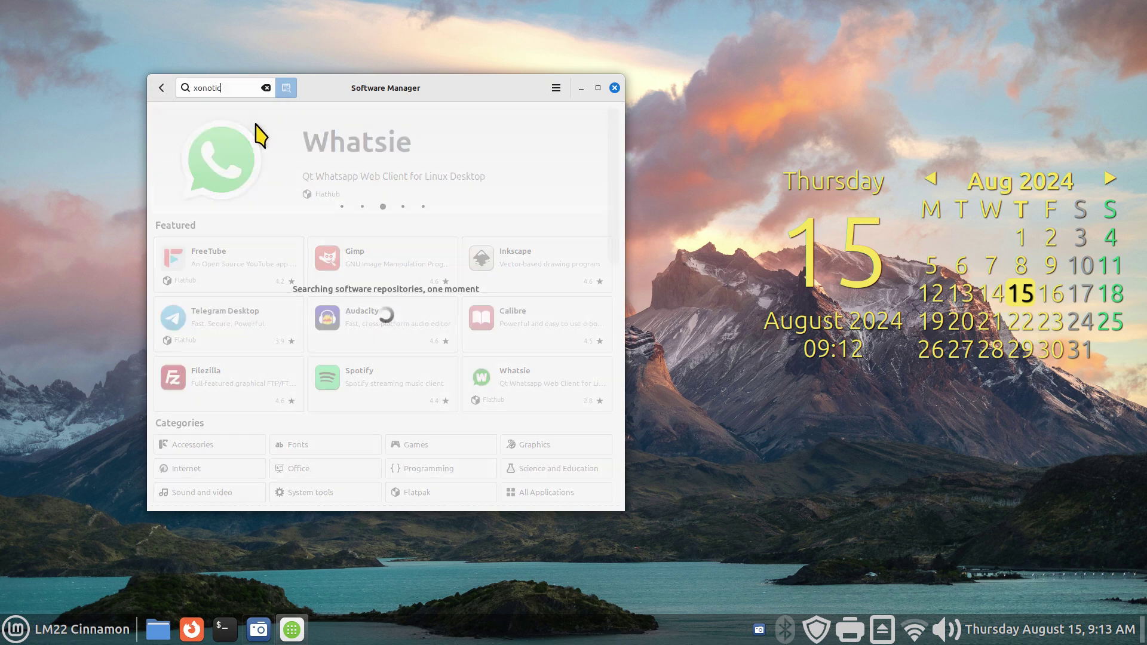
left_click(256, 125)
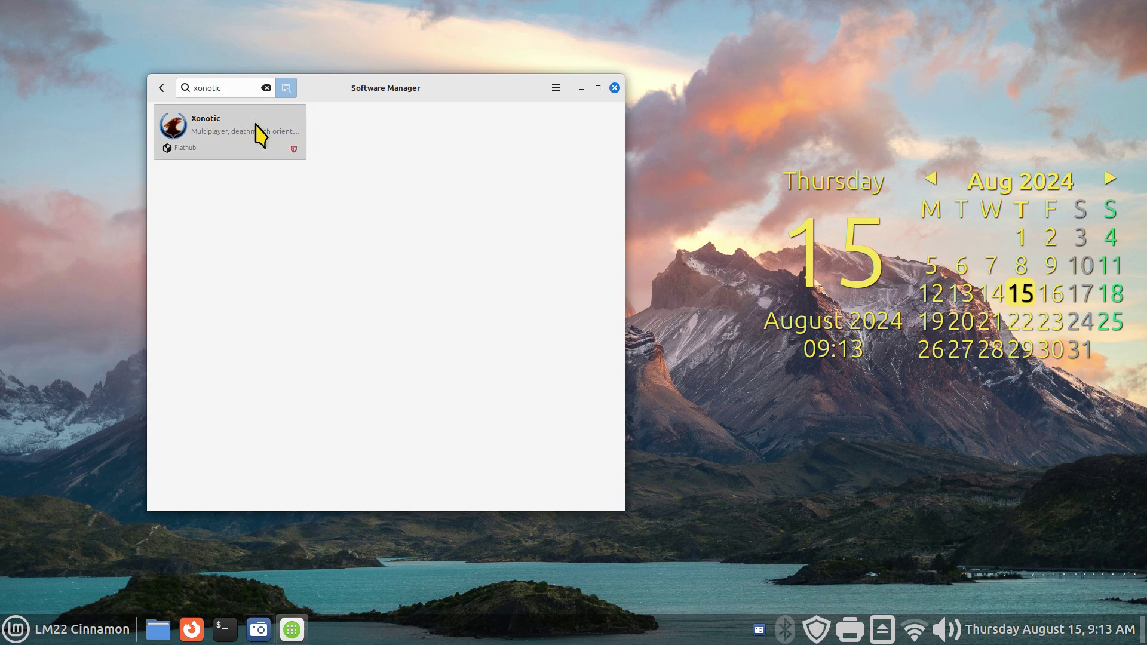
left_click(162, 89)
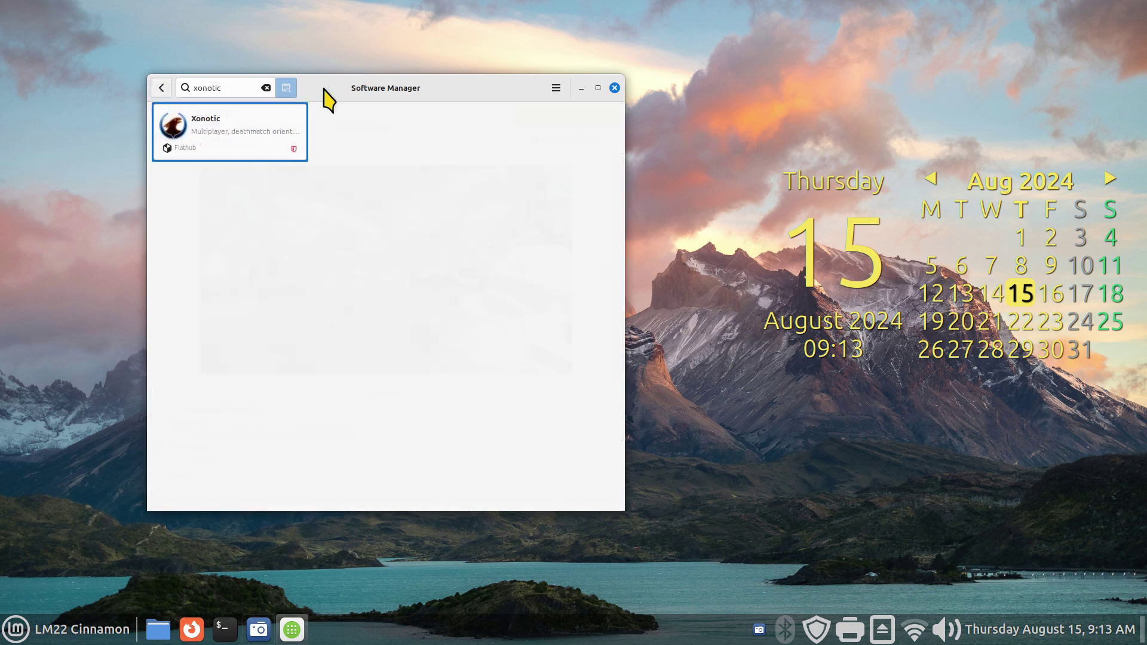
left_click(162, 89)
Show the About dialog reporting mintinstall 8.3.3 over the Flatpak category list
left_click_drag(442, 91, 523, 80)
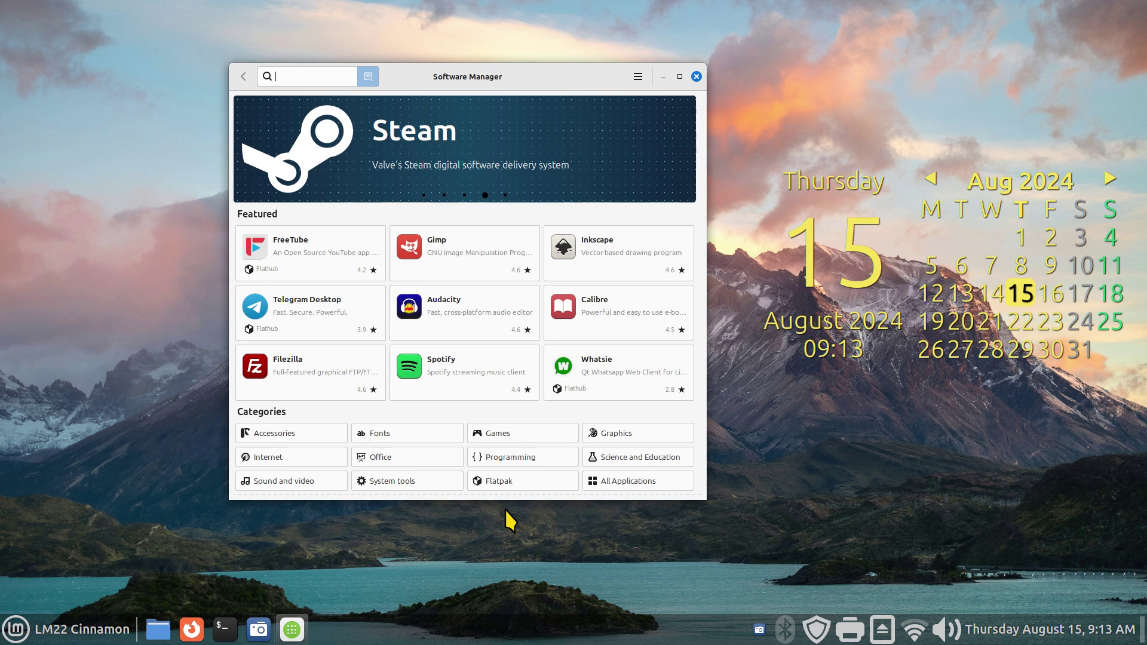
left_click(512, 484)
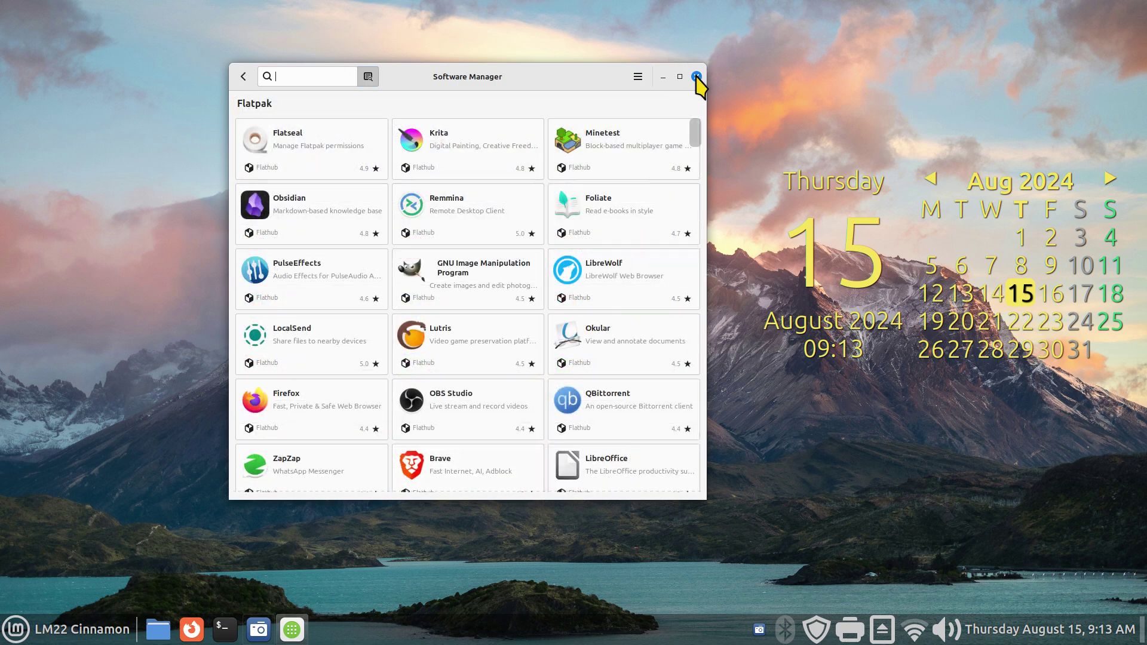
left_click_drag(520, 77, 291, 48)
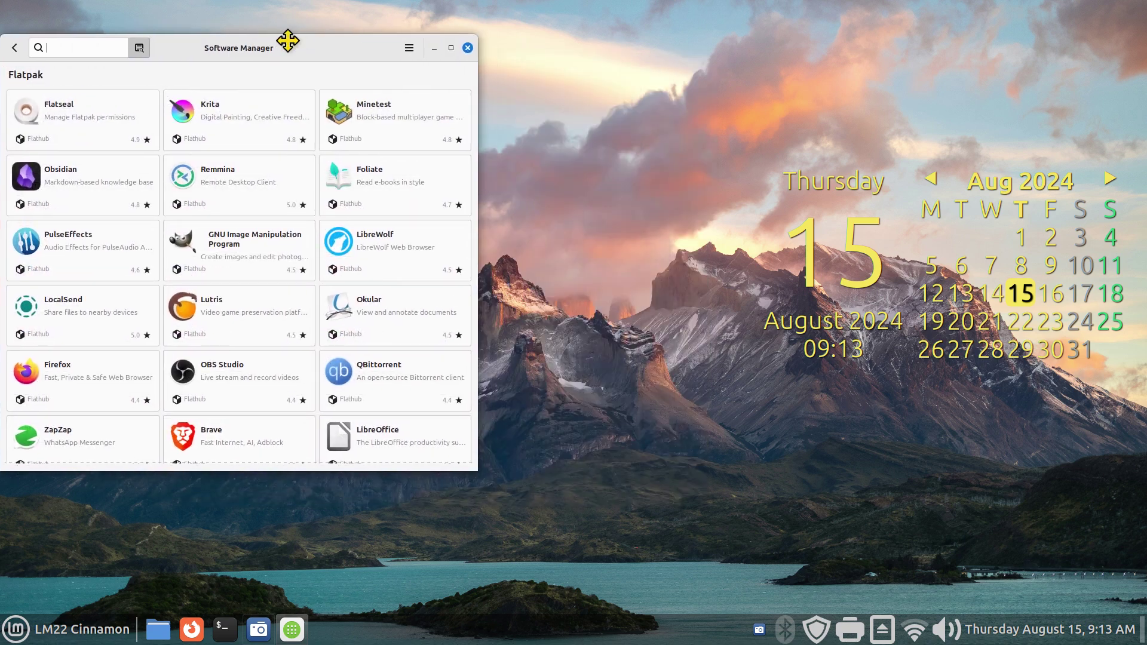
left_click(410, 48)
left_click(445, 116)
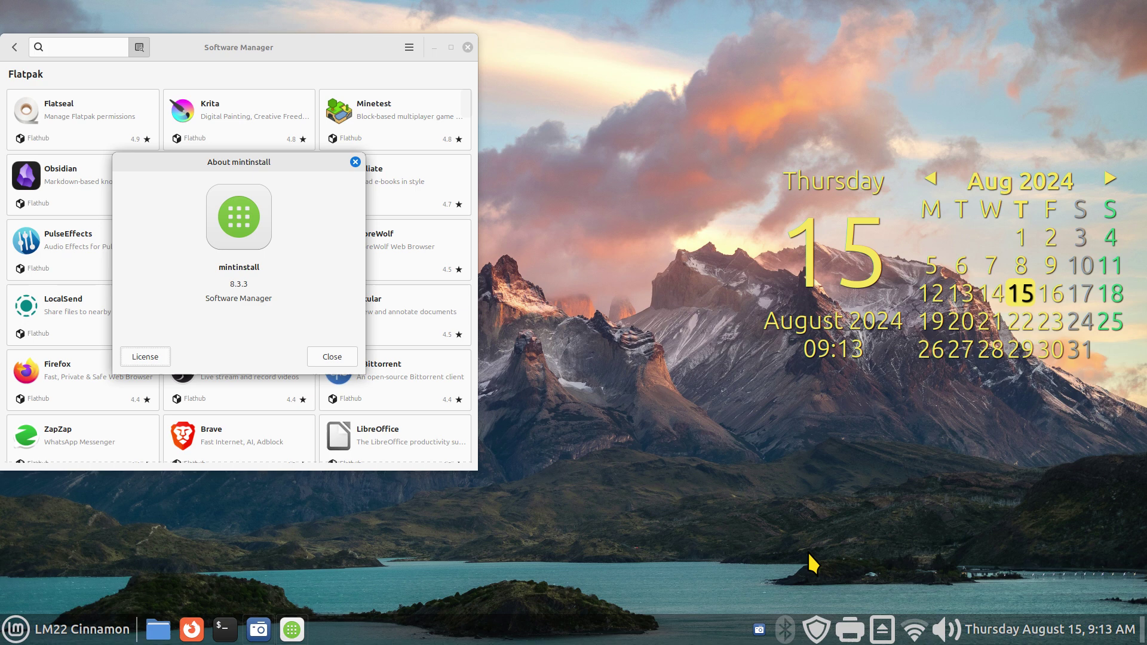
Open Update Manager's History of Updates and find the mintinstall 8.3.2 to 8.3.3 entry
left_click(825, 635)
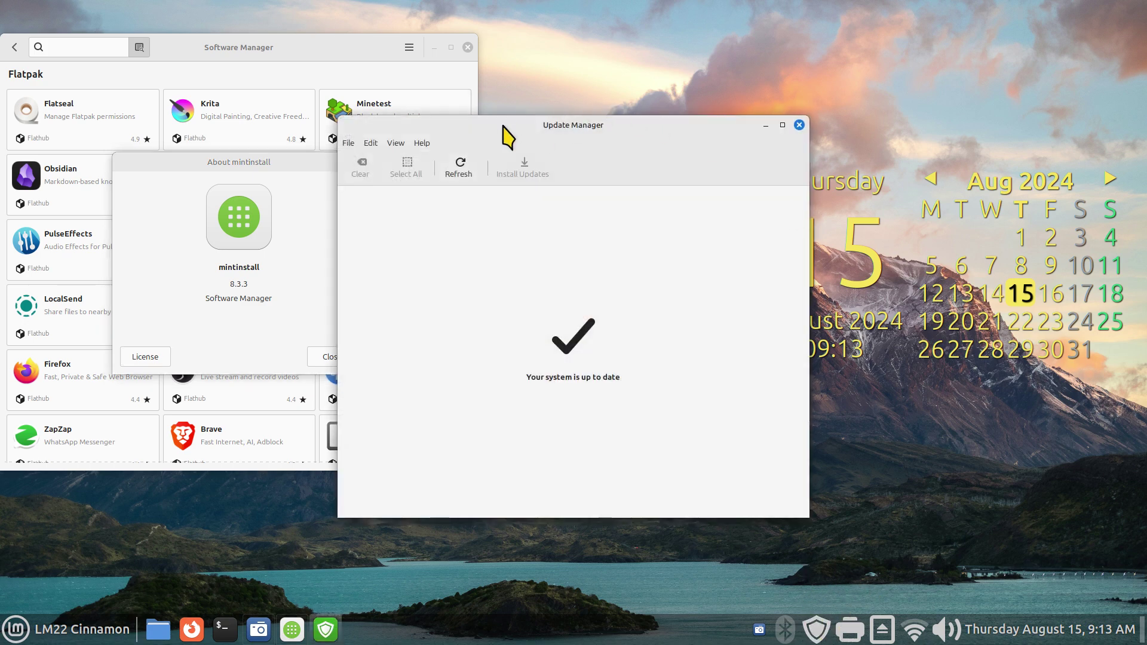
left_click_drag(503, 127, 771, 163)
left_click(663, 179)
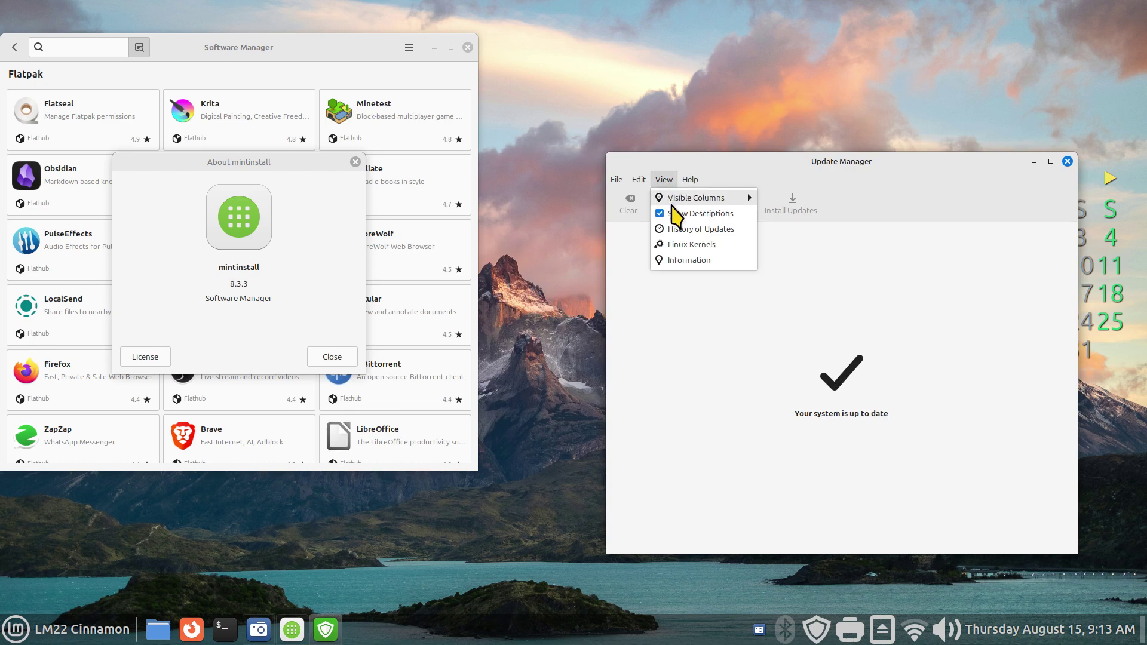
left_click(717, 231)
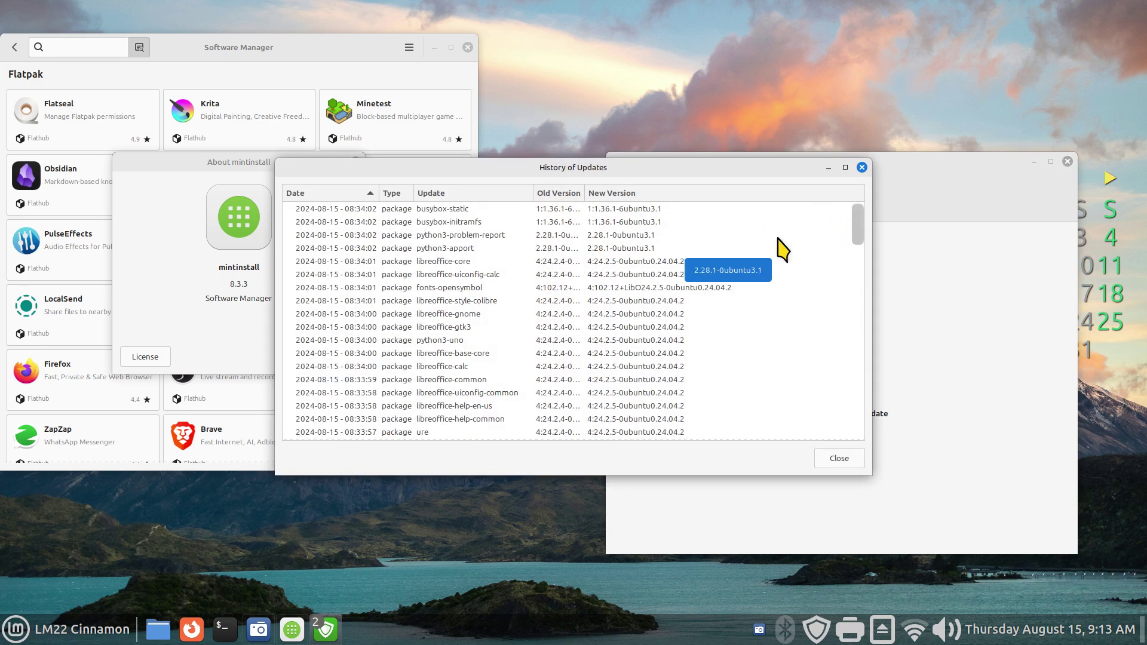
left_click_drag(500, 173, 709, 216)
scroll(602, 382, "down", 3)
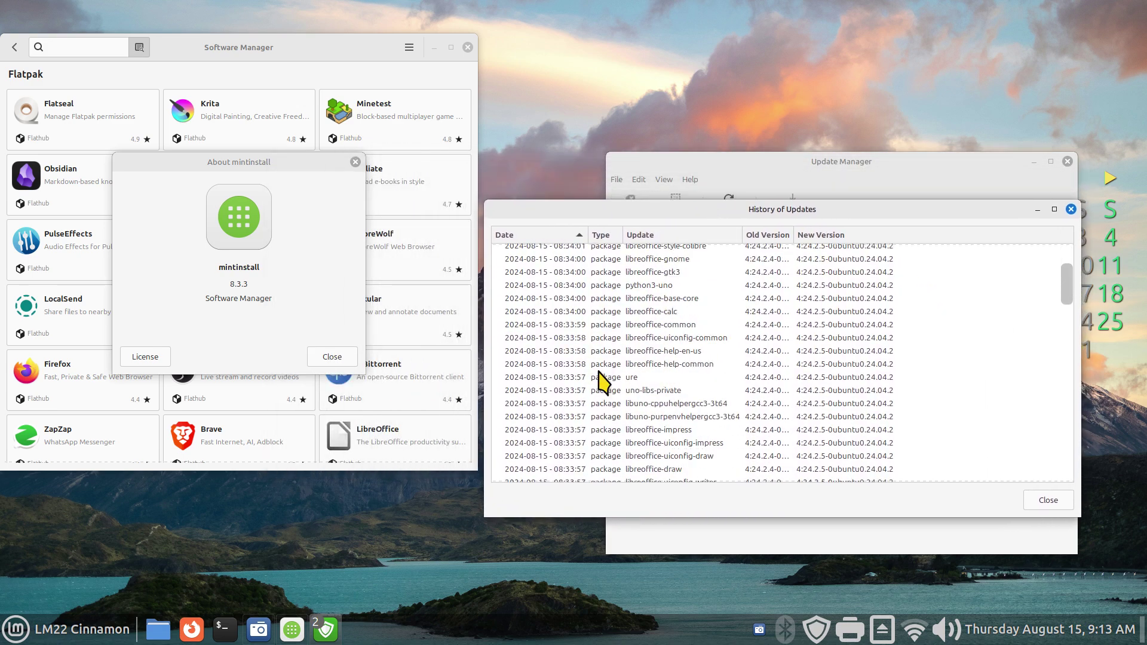
scroll(602, 382, "down", 5)
scroll(602, 382, "down", 15)
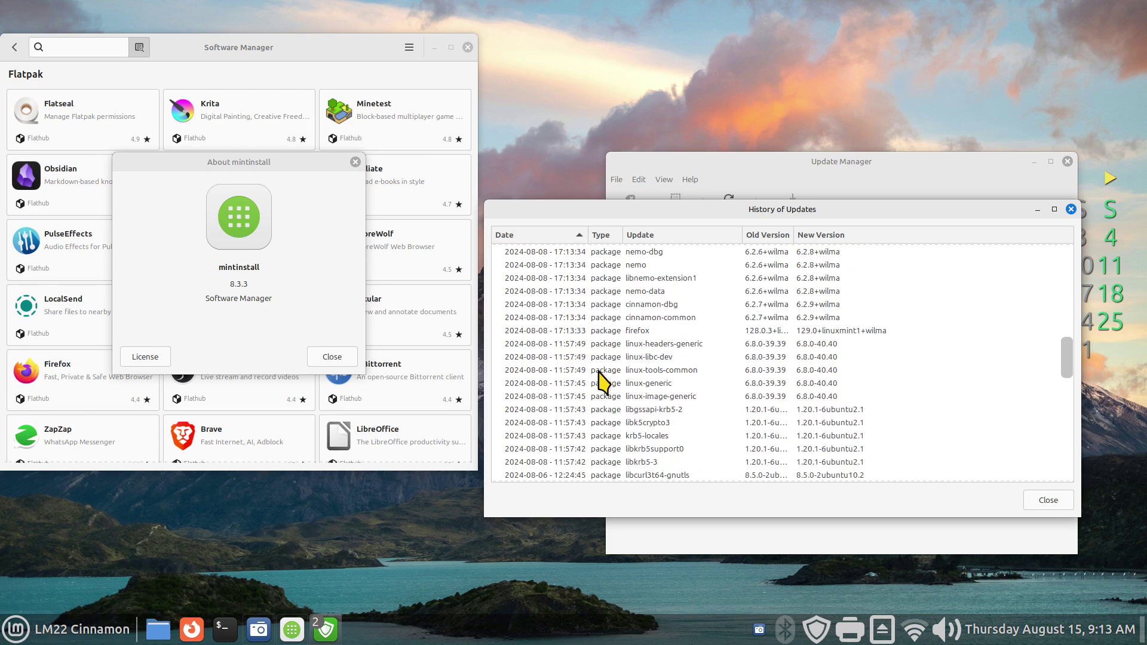
left_click(633, 425)
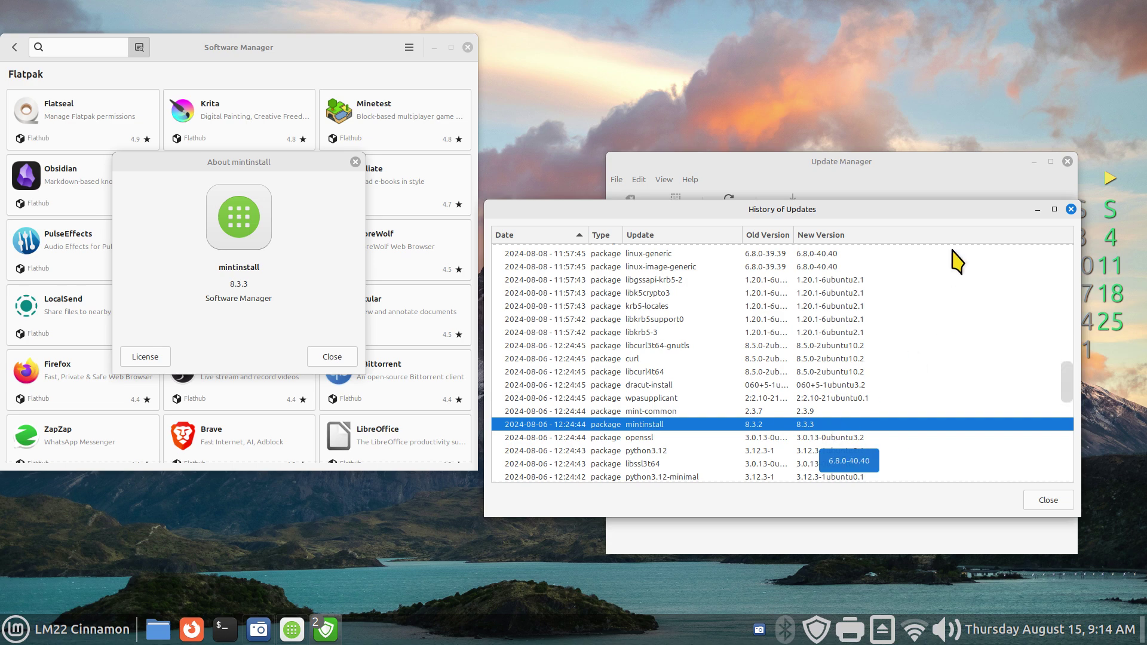
Close Update Manager, the update history window and the About mintinstall dialog
left_click(1067, 161)
left_click_drag(1023, 215, 933, 411)
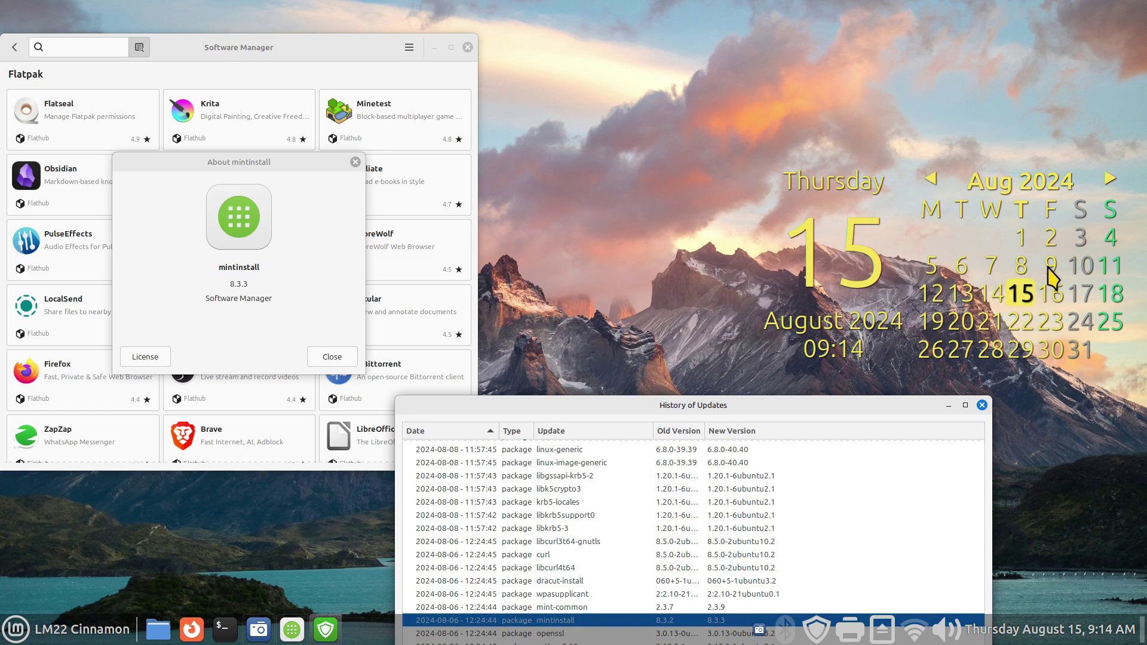
left_click_drag(808, 410, 902, 167)
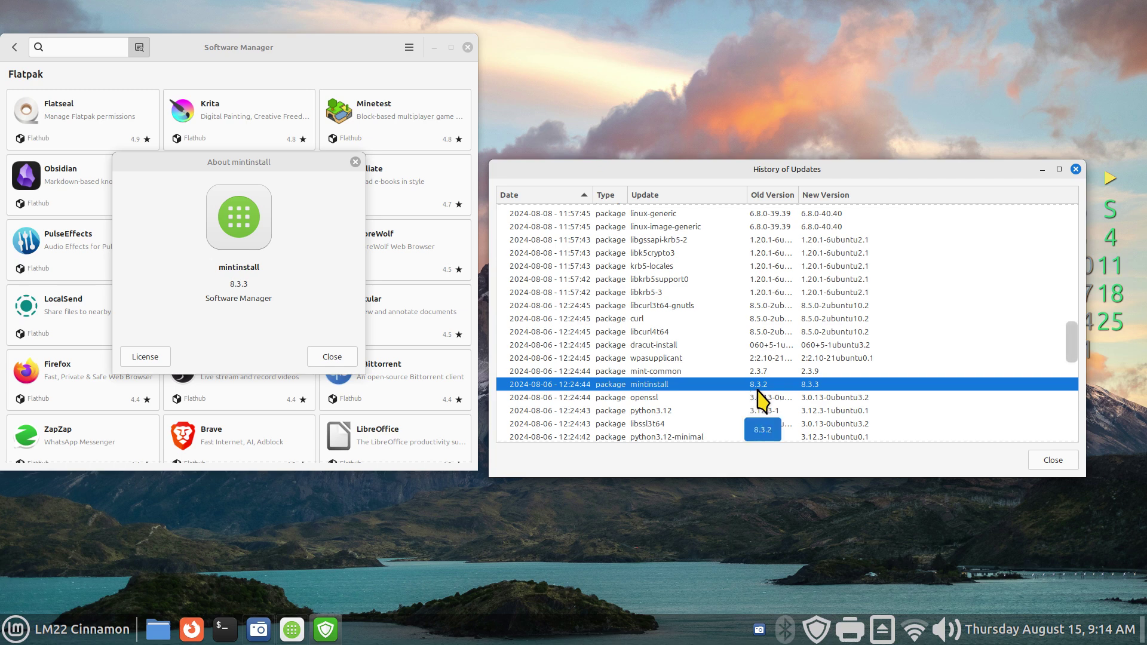
left_click(1066, 461)
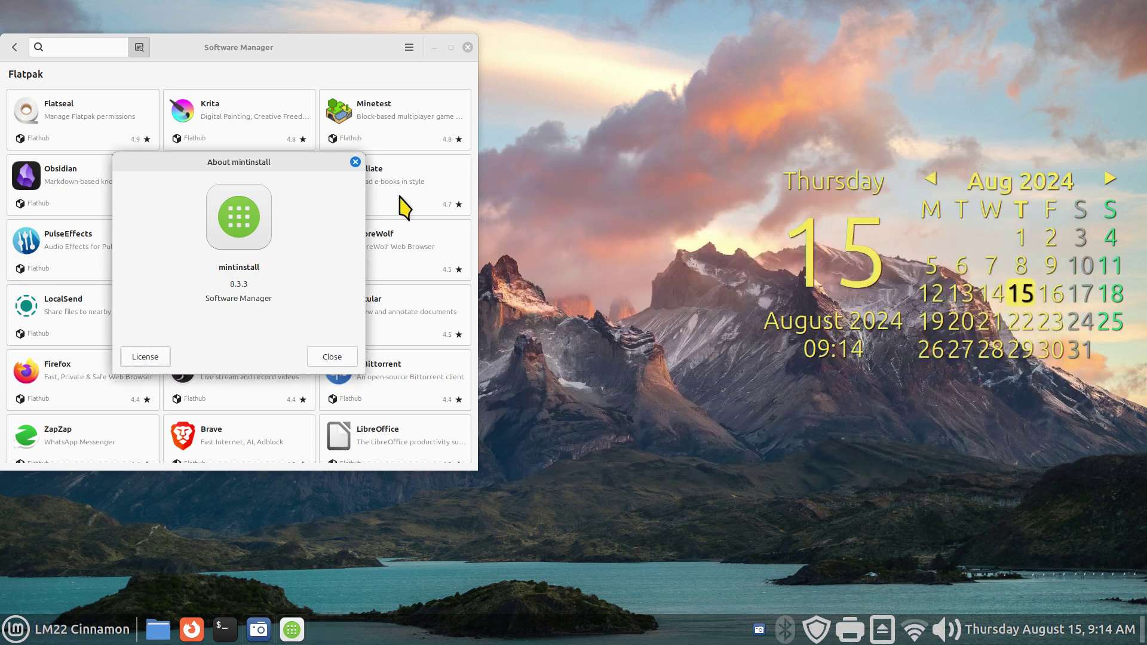
left_click(355, 161)
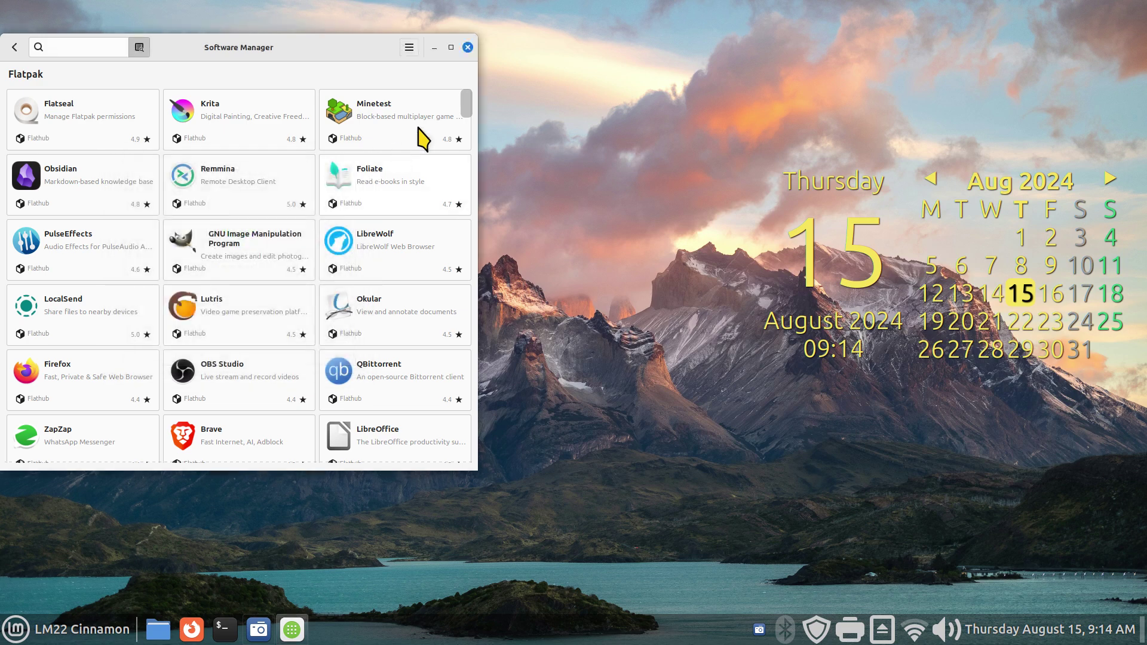
Close Software Manager and open a terminal with enlarged text
left_click(468, 47)
key("ctrl+alt+t")
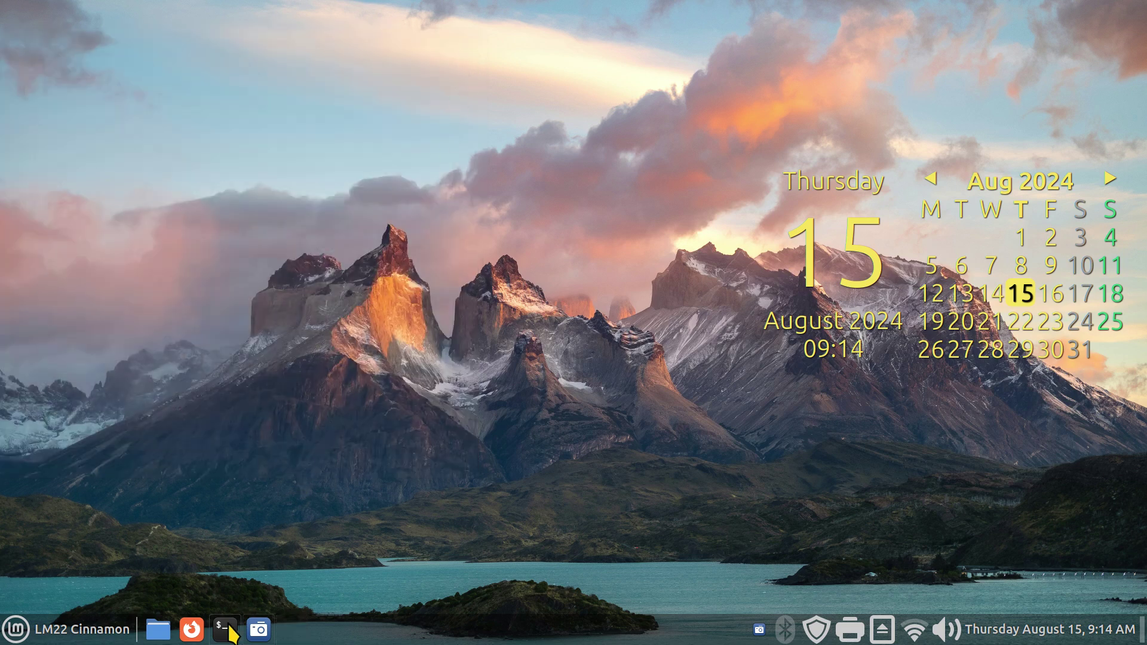
left_click_drag(363, 30, 416, 181)
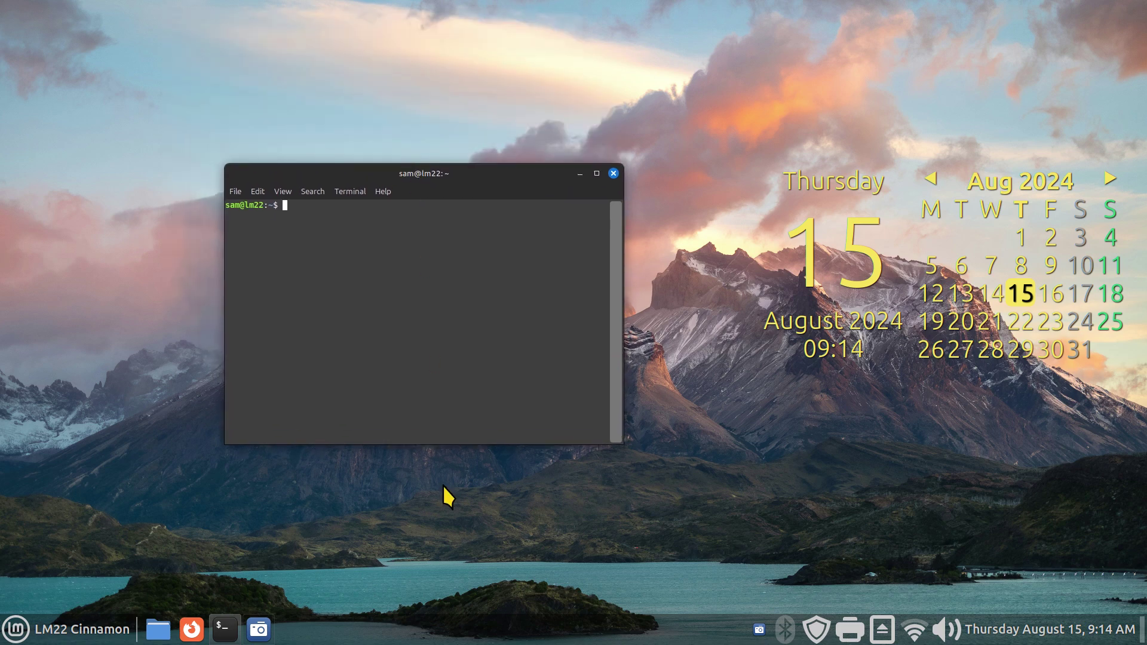
key("ctrl+plus")
key("ctrl+plus")
key("ctrl+plus")
key("ctrl+plus")
key("ctrl+plus")
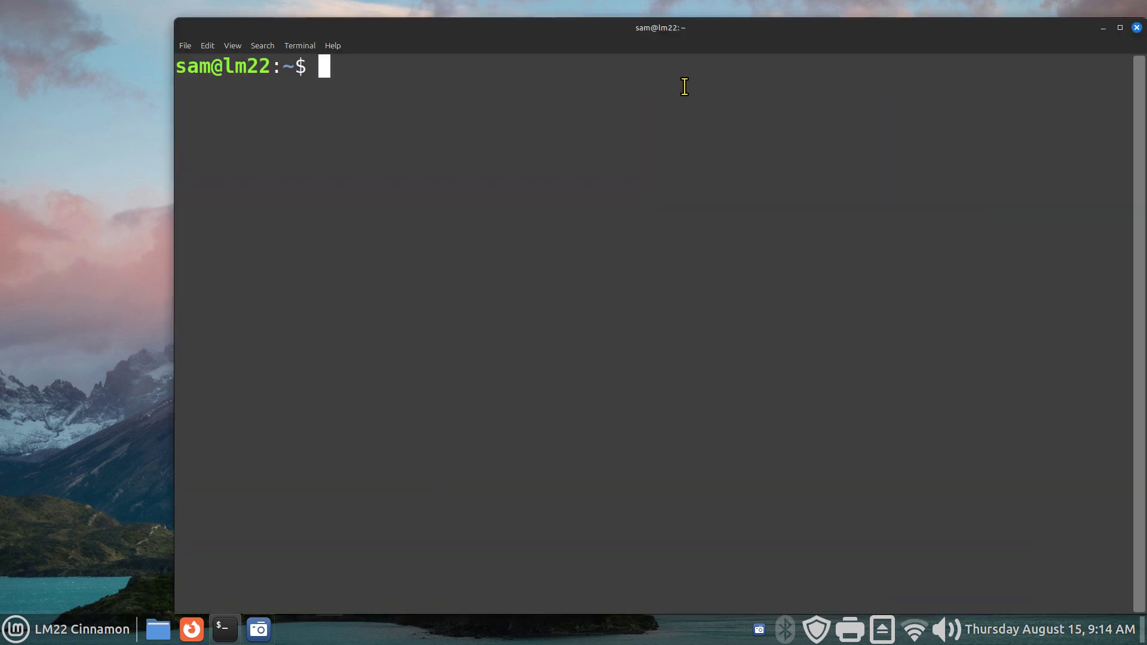
left_click_drag(765, 33, 693, 17)
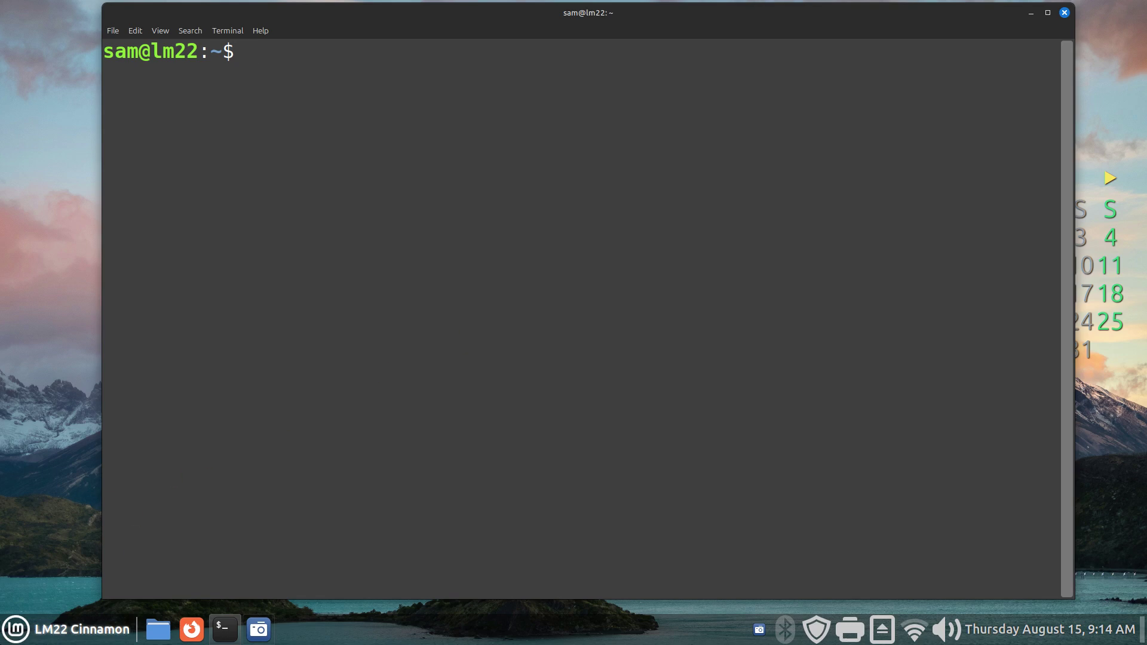
Recall sudo apt remove mintinstall from the command history
left_click(16, 628)
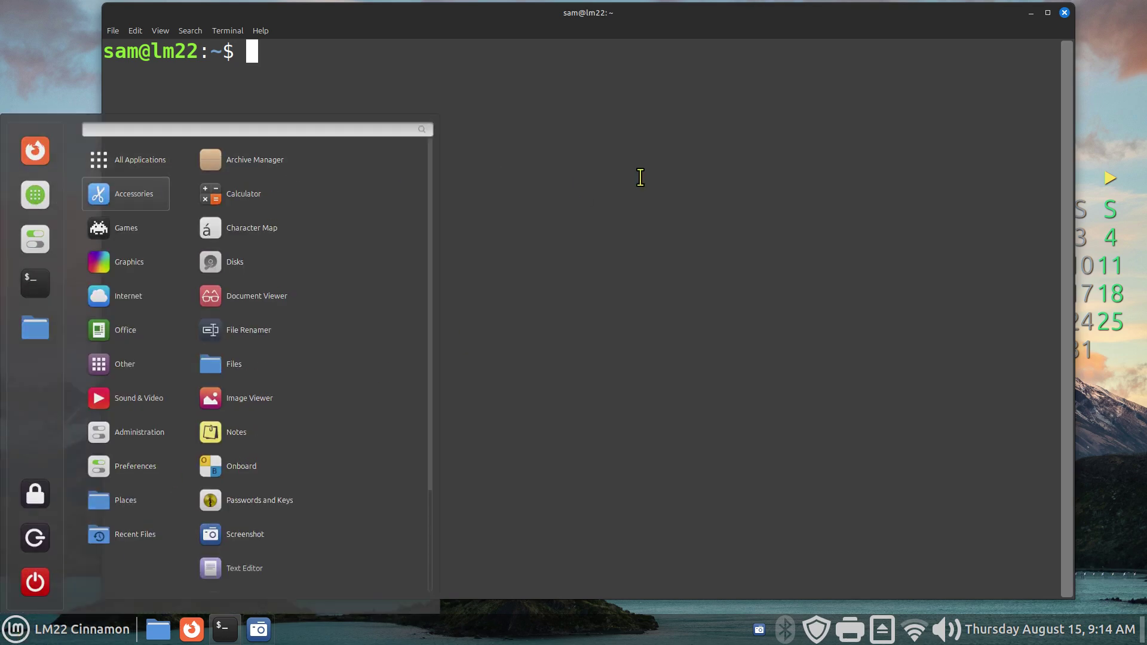
left_click(519, 346)
key("Up")
key("Up")
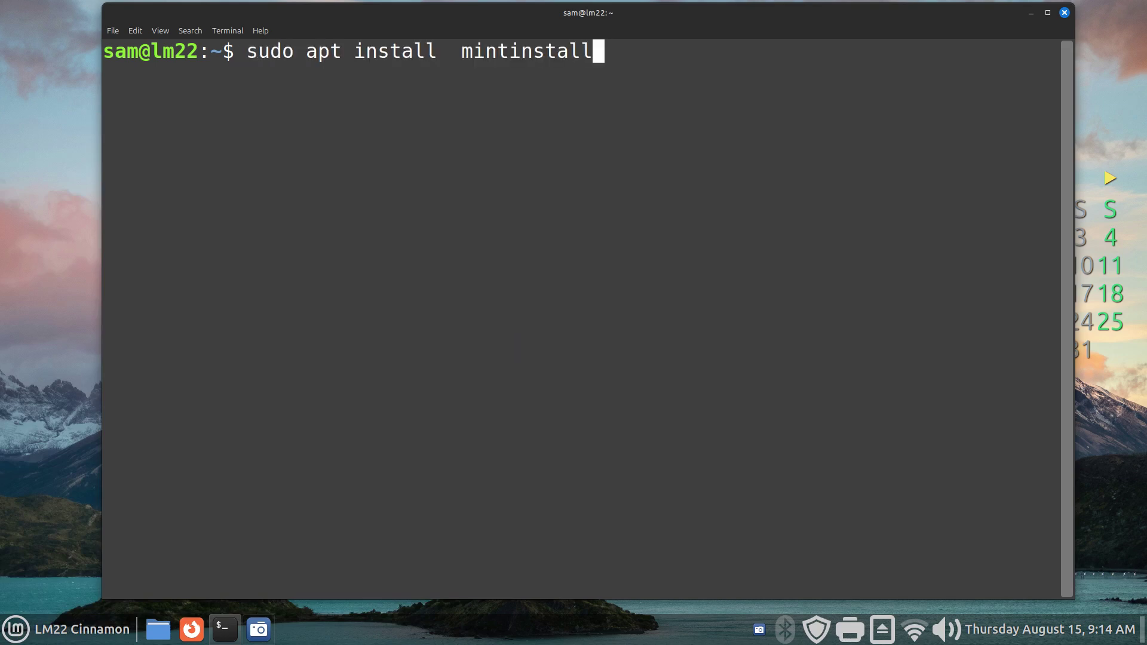
key("Up")
key("Up")
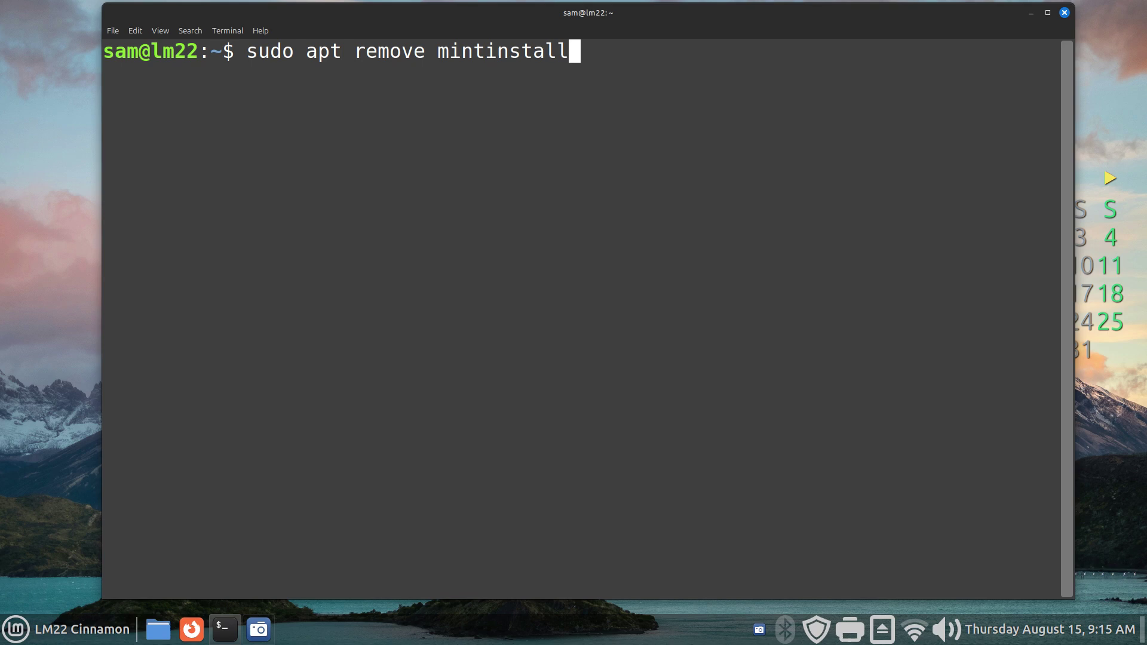
left_click(44, 632)
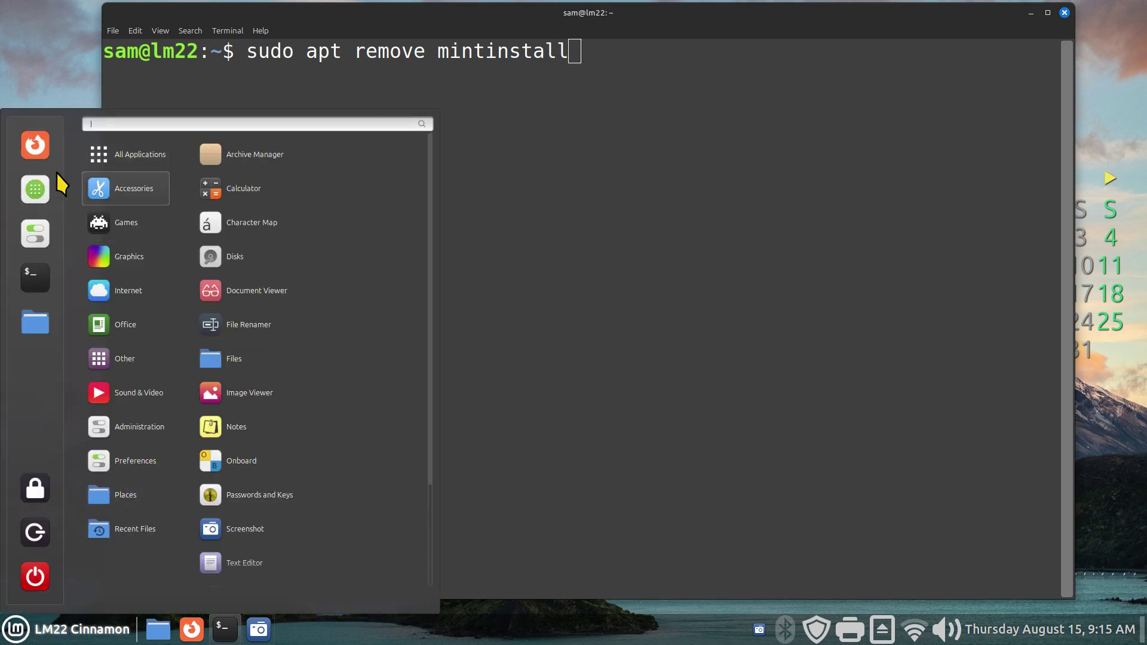
left_click(37, 199)
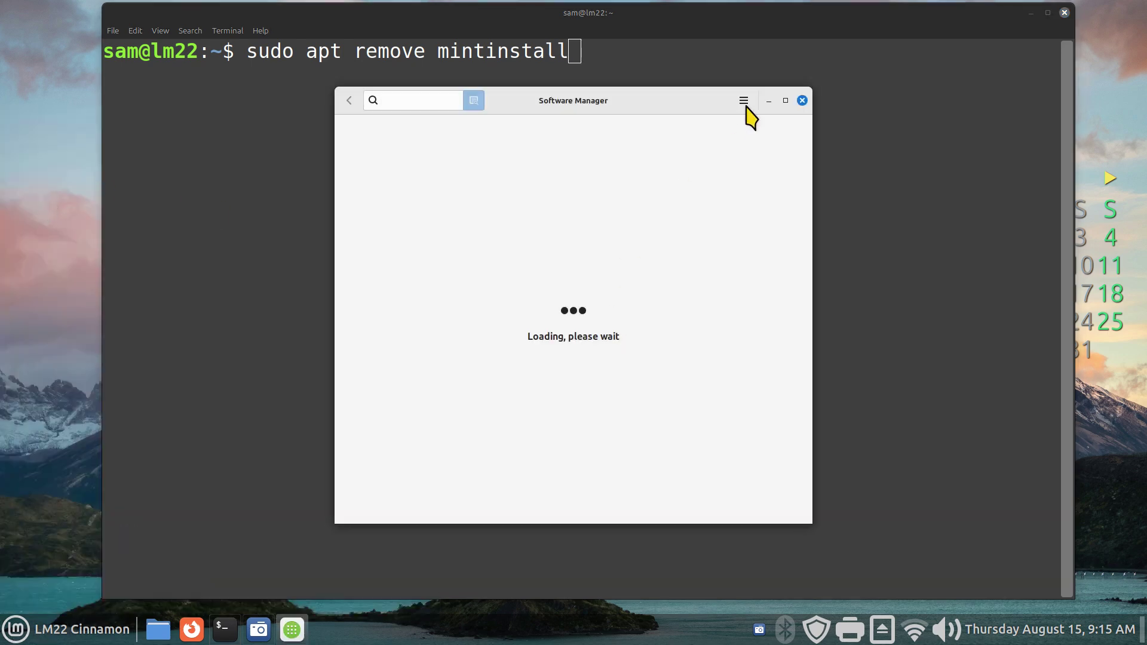
left_click(744, 102)
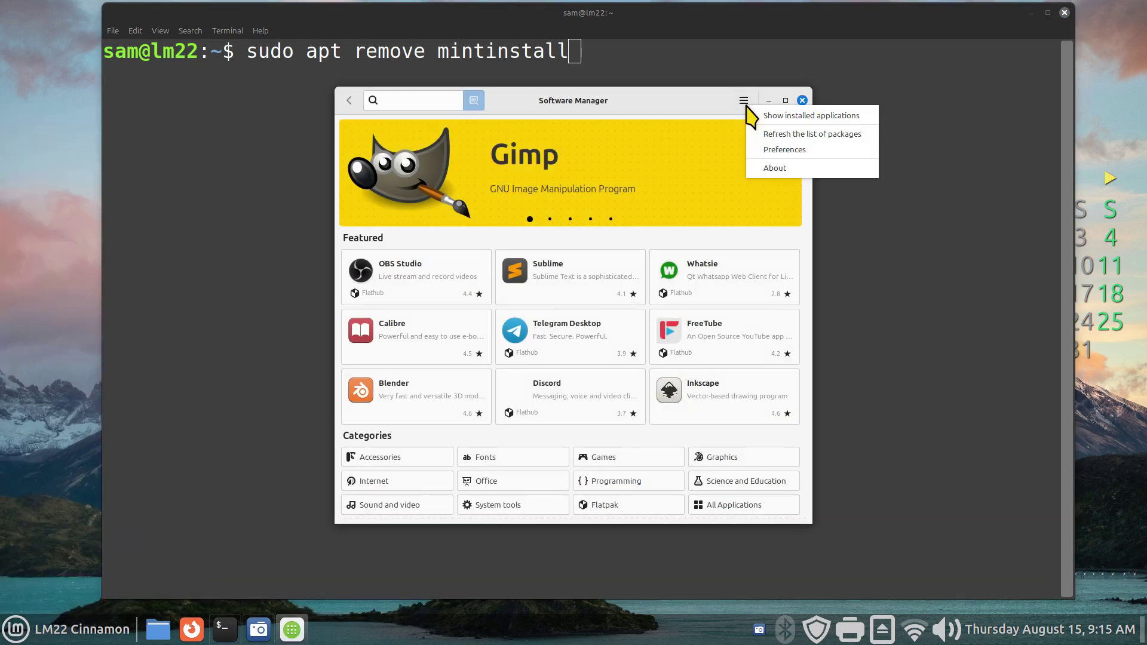
left_click(775, 169)
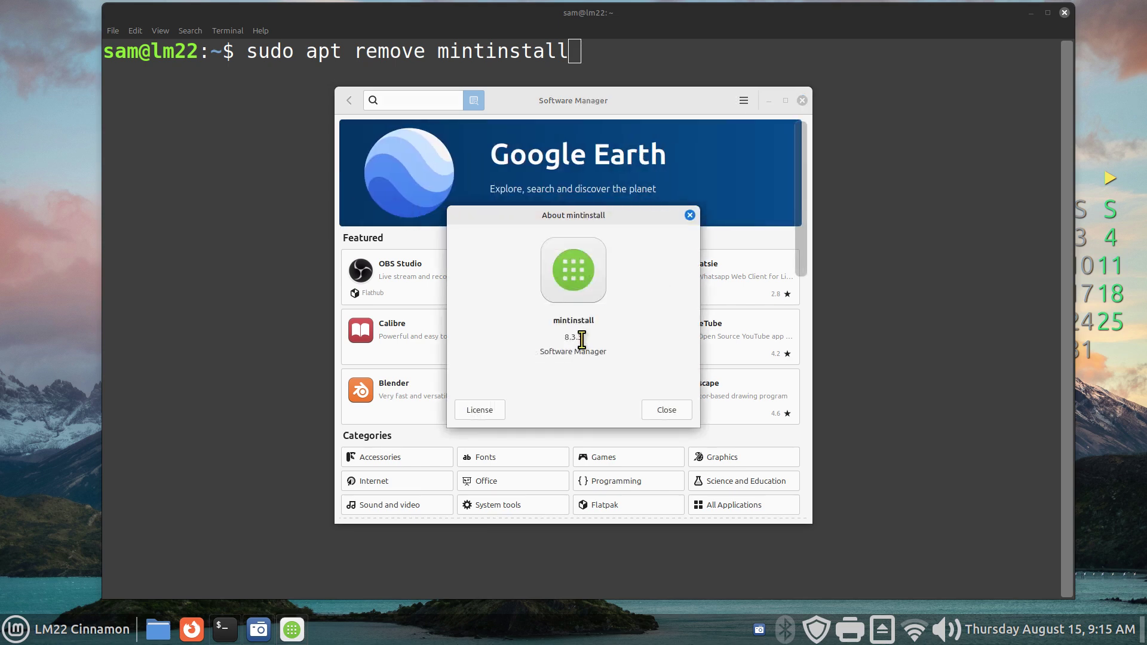
left_click_drag(552, 321, 597, 320)
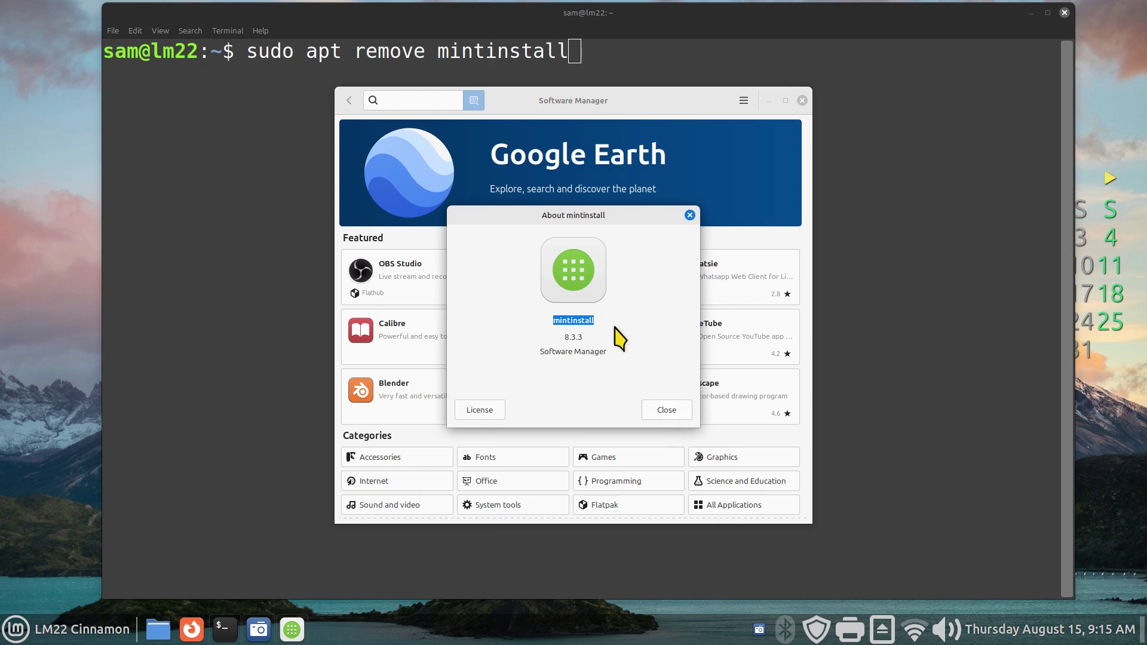
left_click(669, 414)
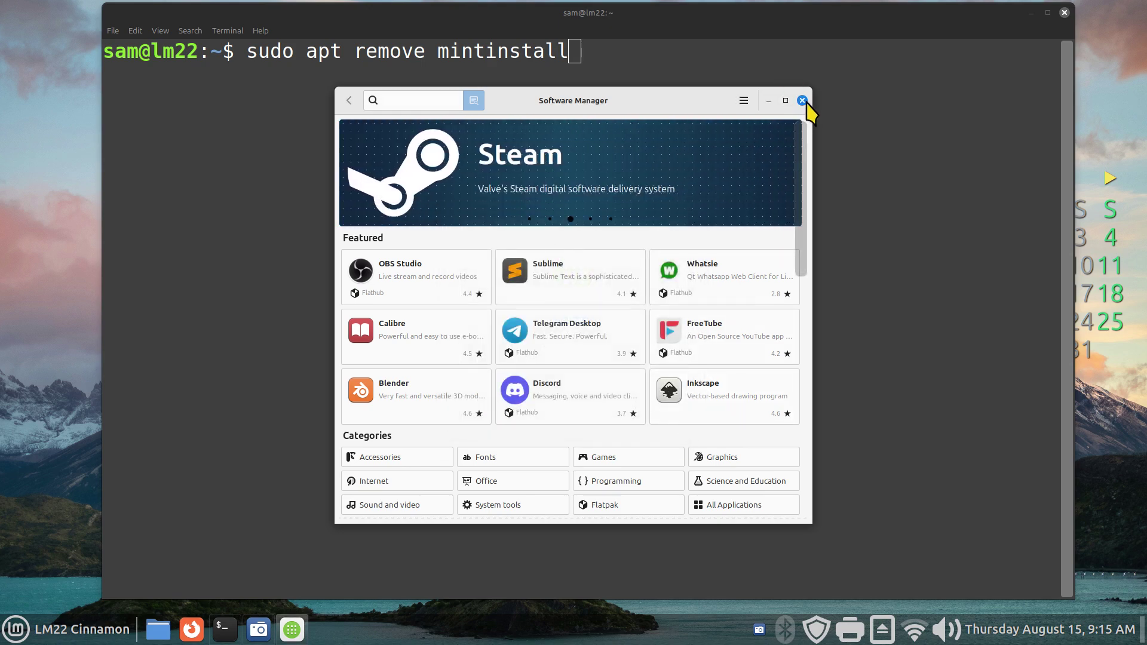
left_click(802, 101)
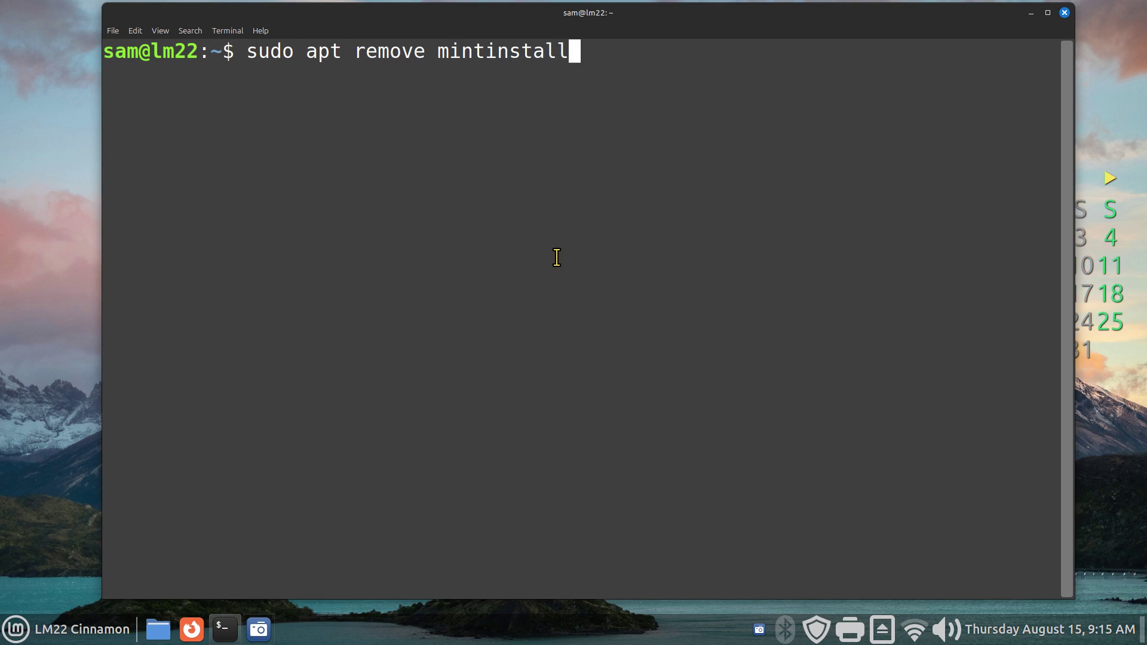
Run sudo apt remove mintinstall, entering the account password and confirming with y
key("Return")
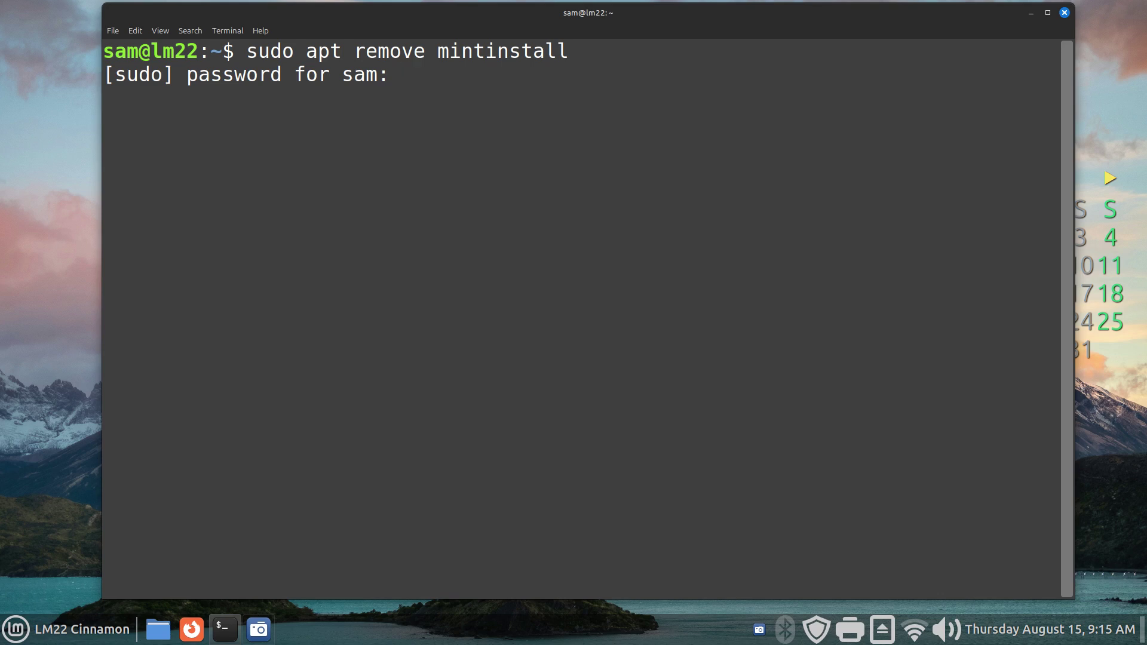
type("*****")
key("Return")
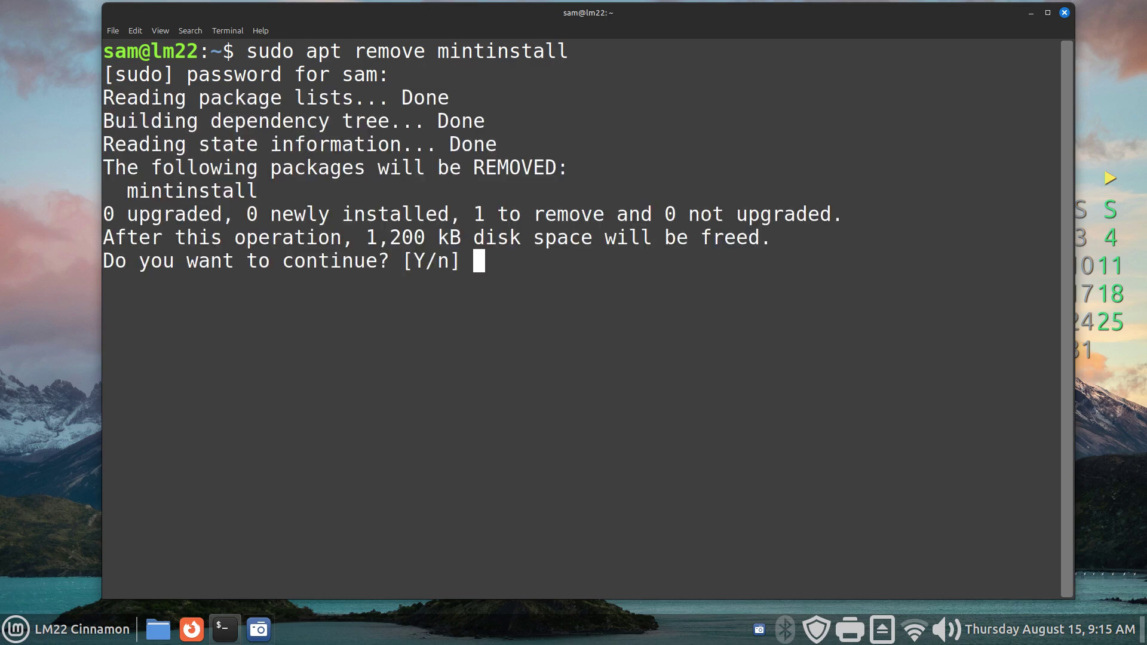
type("y")
key("Return")
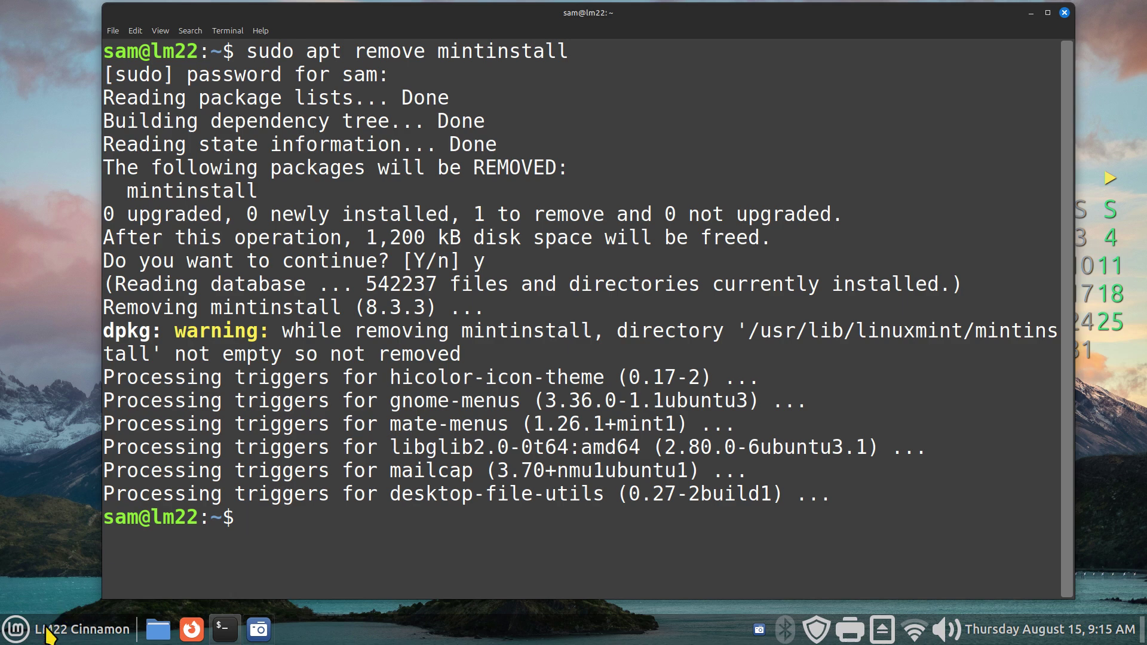
Check the application menu favourites no longer show Software Manager
left_click(25, 637)
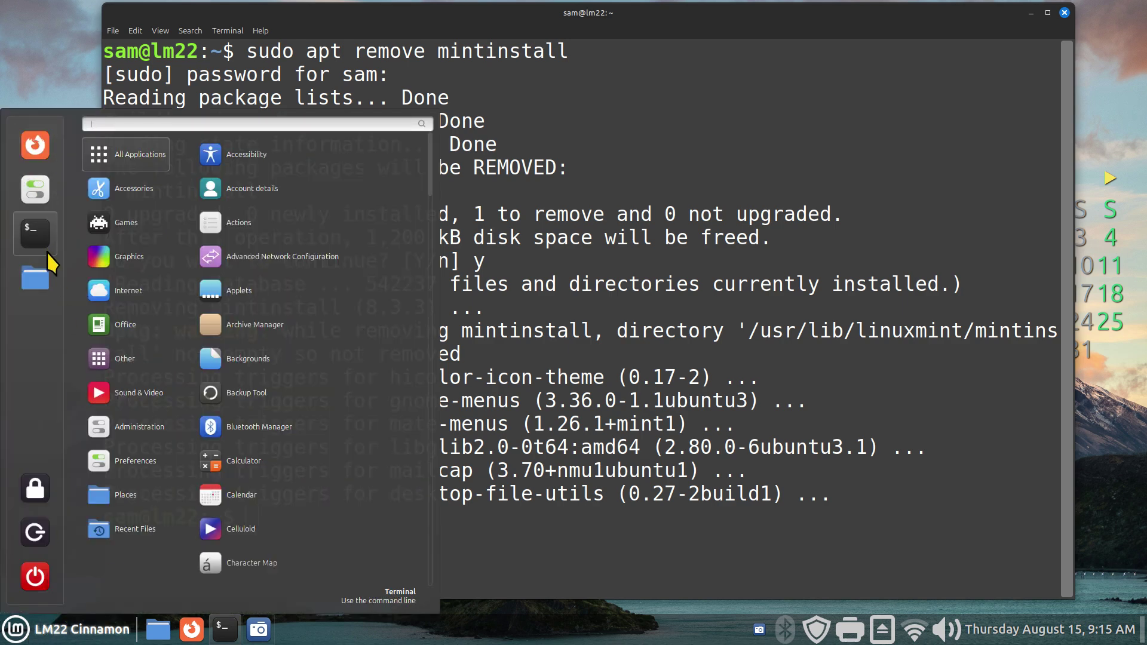
mouse_move(126, 222)
left_click(524, 555)
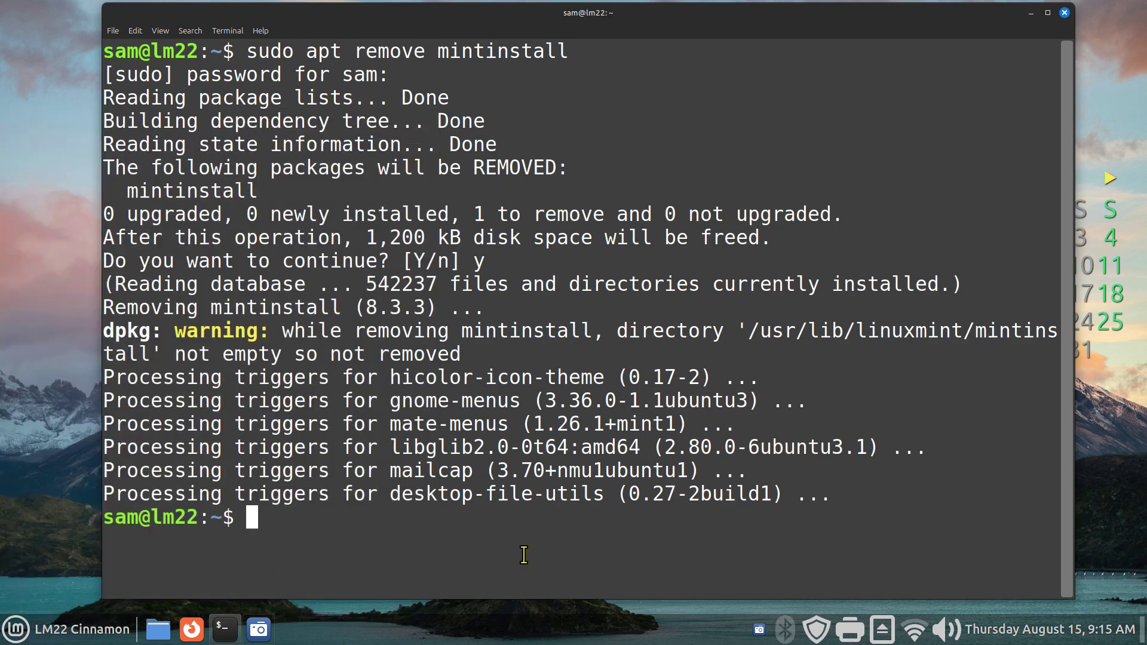
Clear the terminal, reinstall mintinstall with apt, then exit the terminal
type("clear")
key("Return")
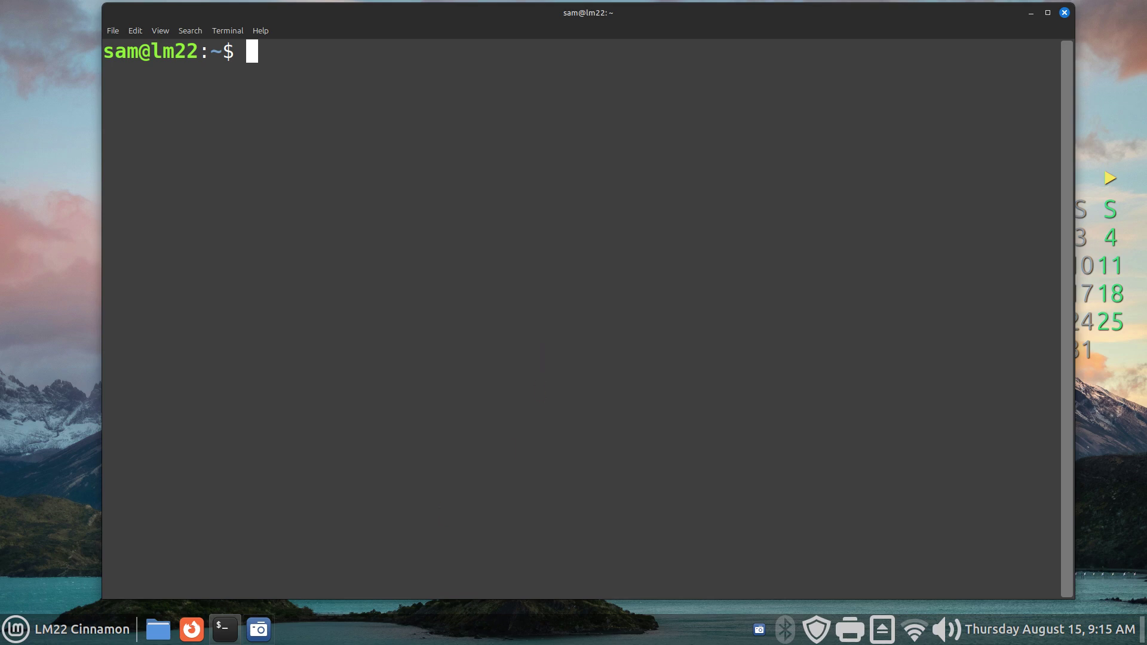
type("sudo apt remove mintinstall")
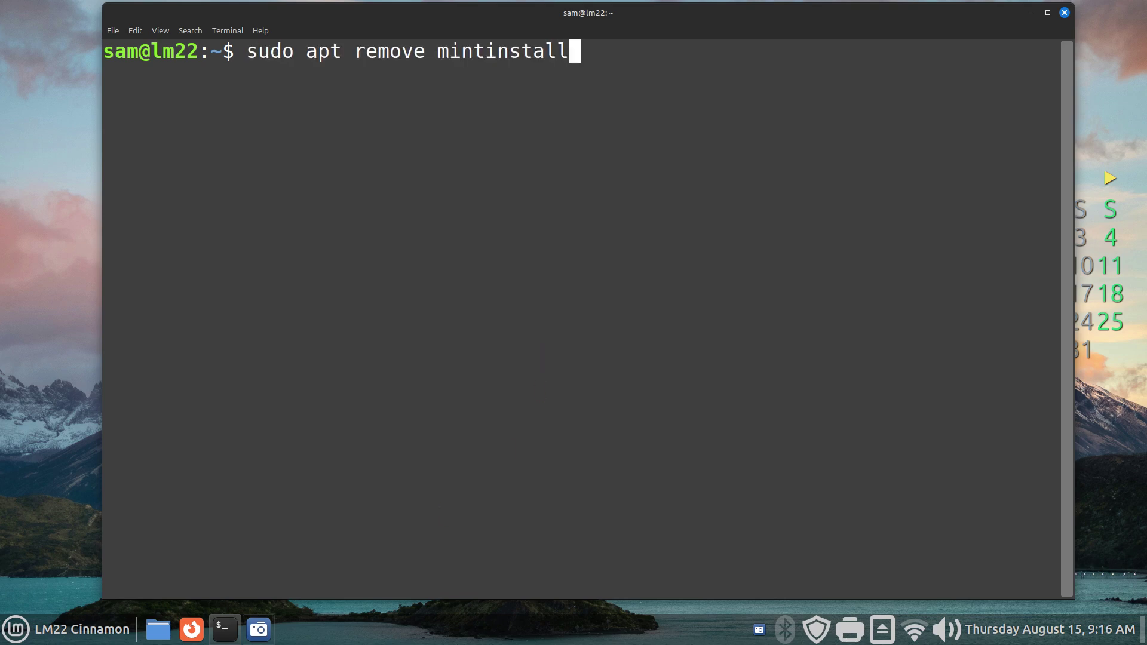
key("Up")
key("Up")
key("Up")
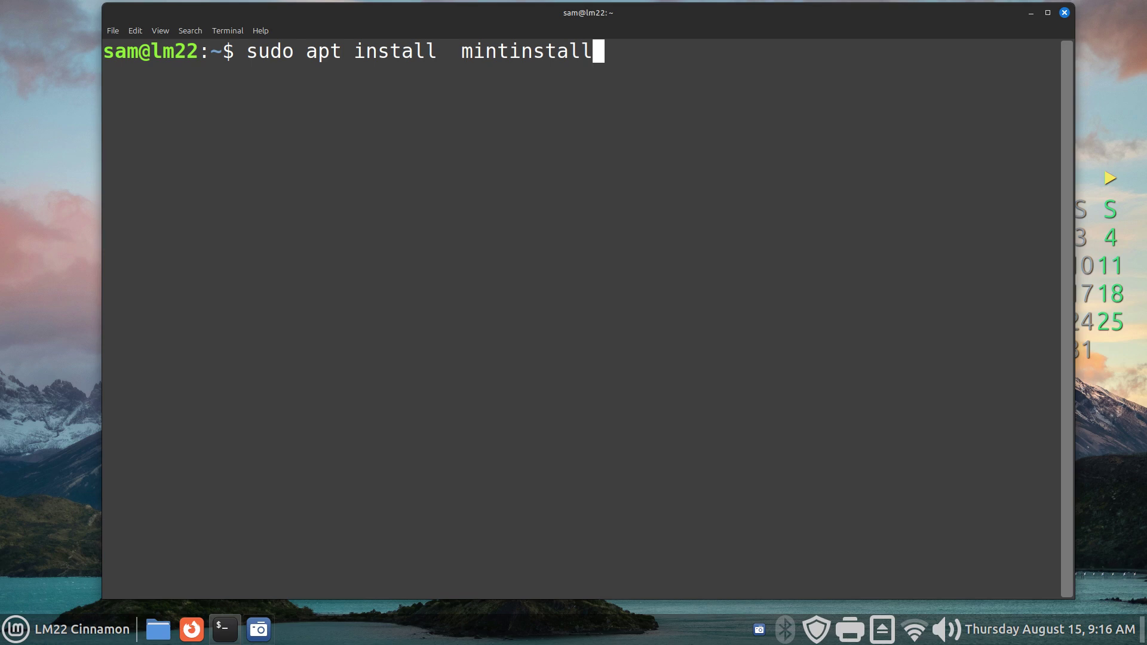
key("Return")
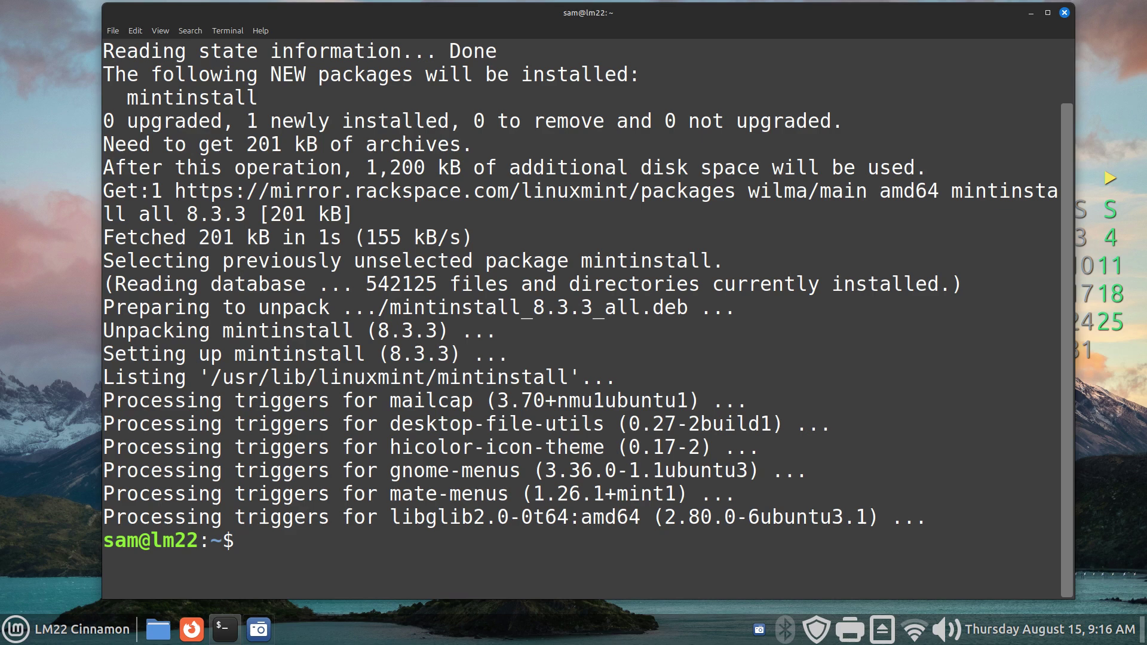
type("exit")
key("Return")
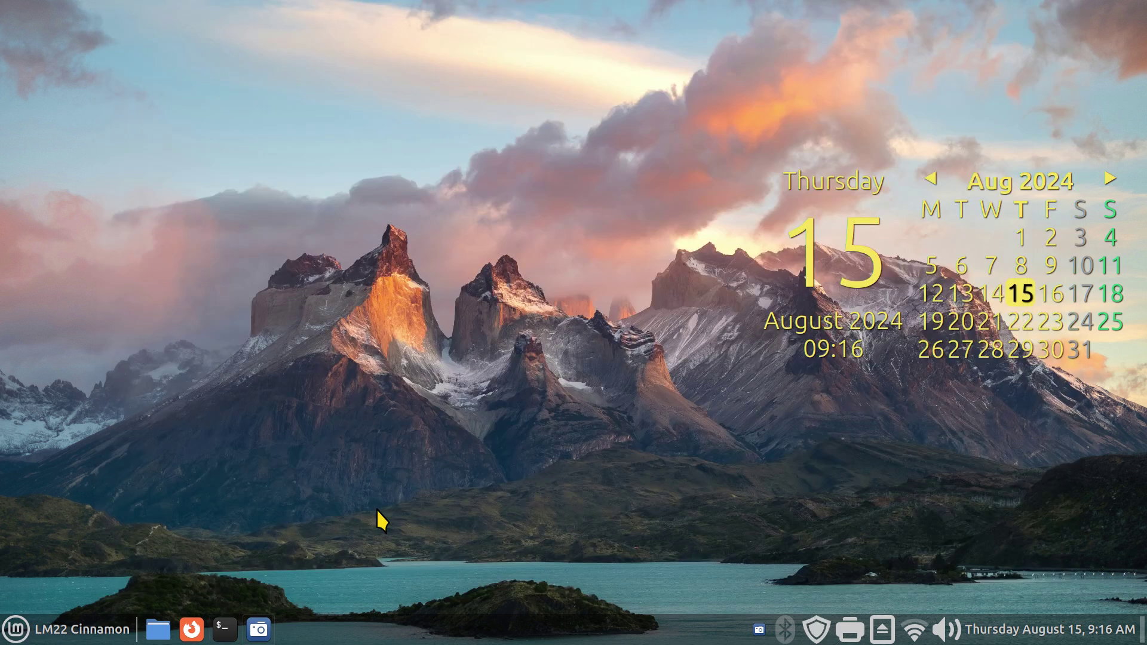
left_click(15, 629)
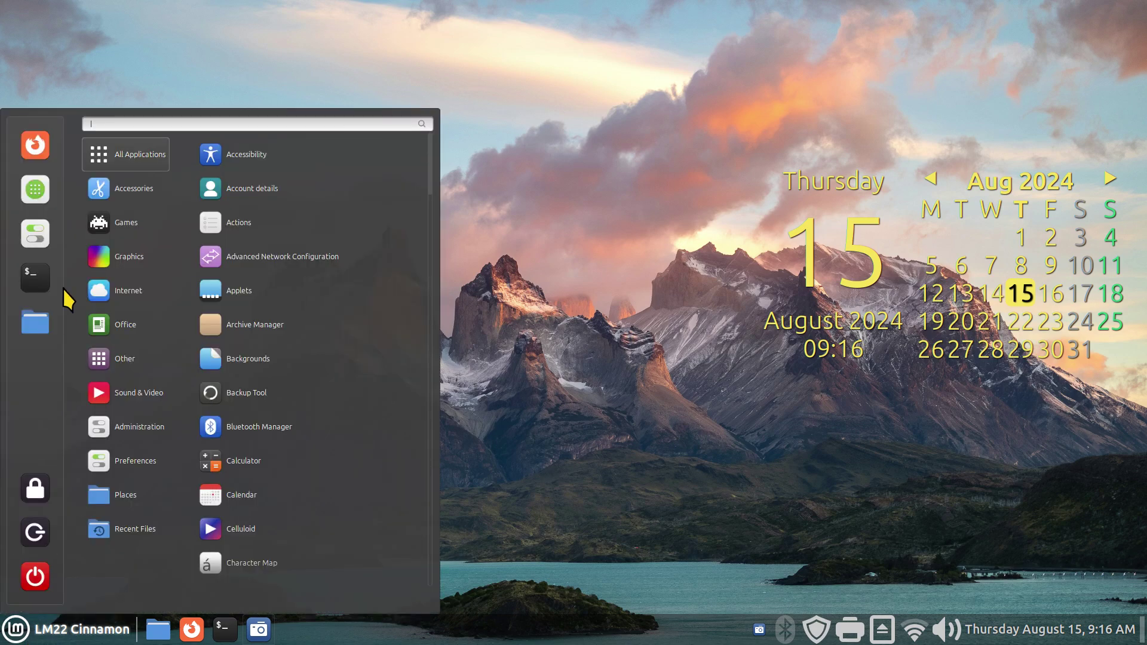
left_click(36, 189)
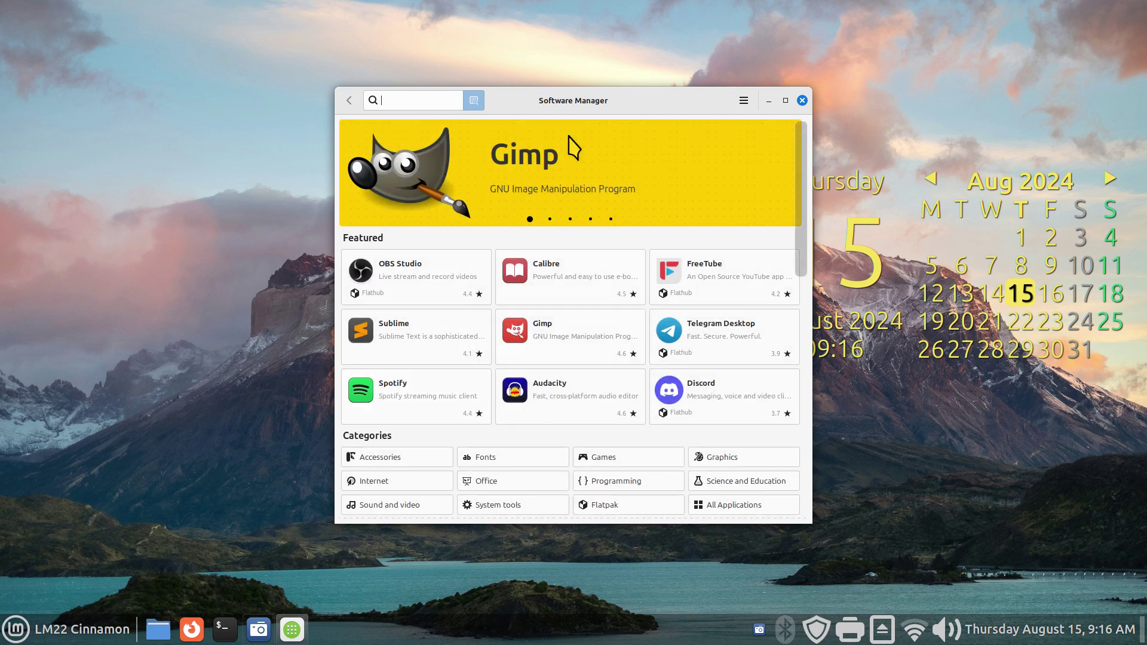
left_click_drag(616, 106, 510, 85)
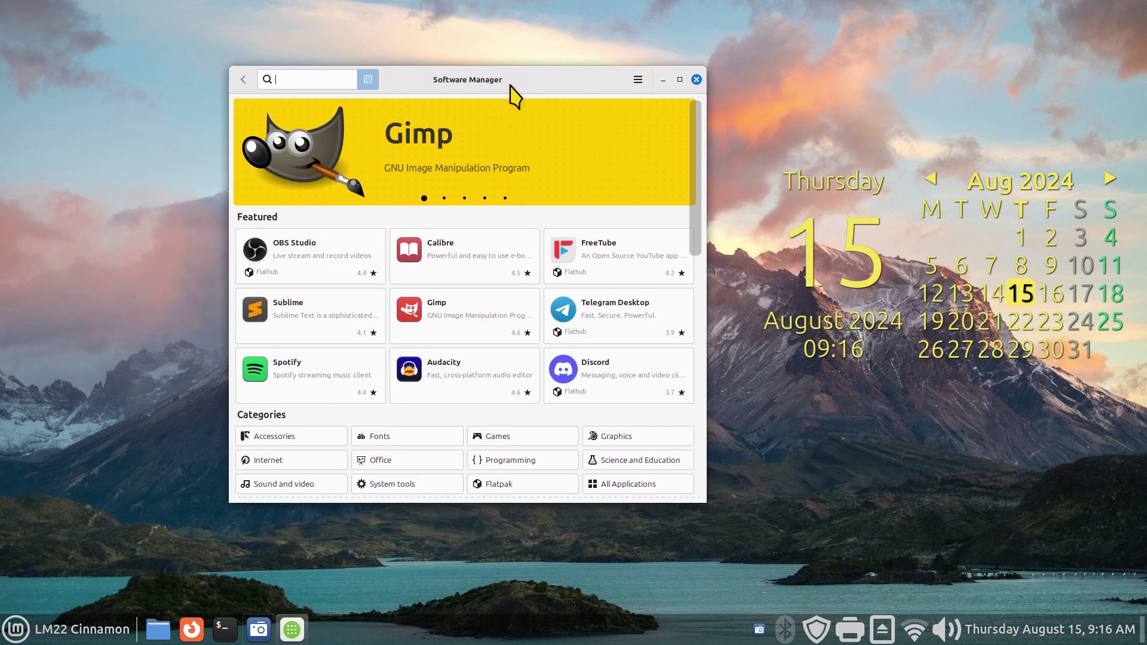
left_click(503, 485)
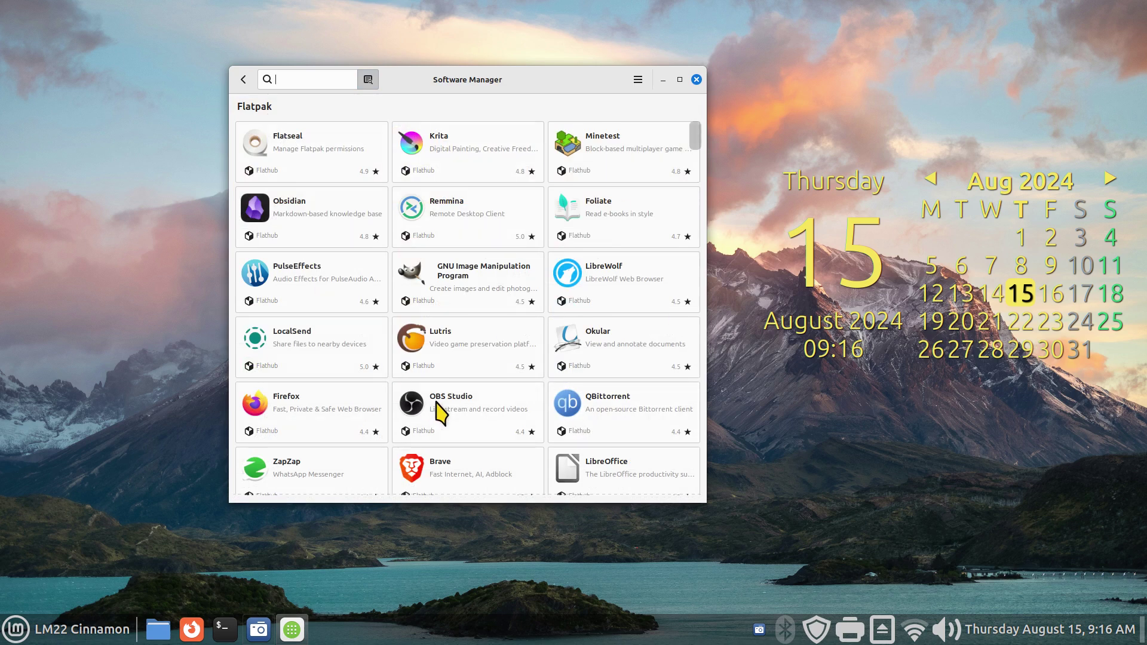
left_click(520, 287)
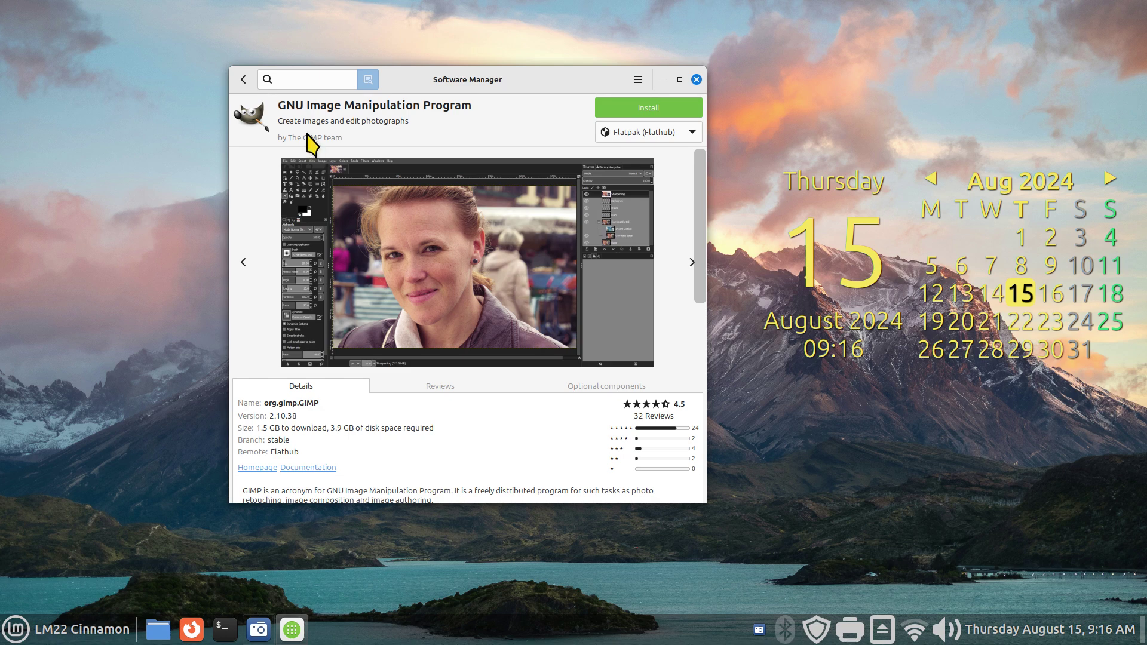
left_click(245, 79)
left_click(638, 79)
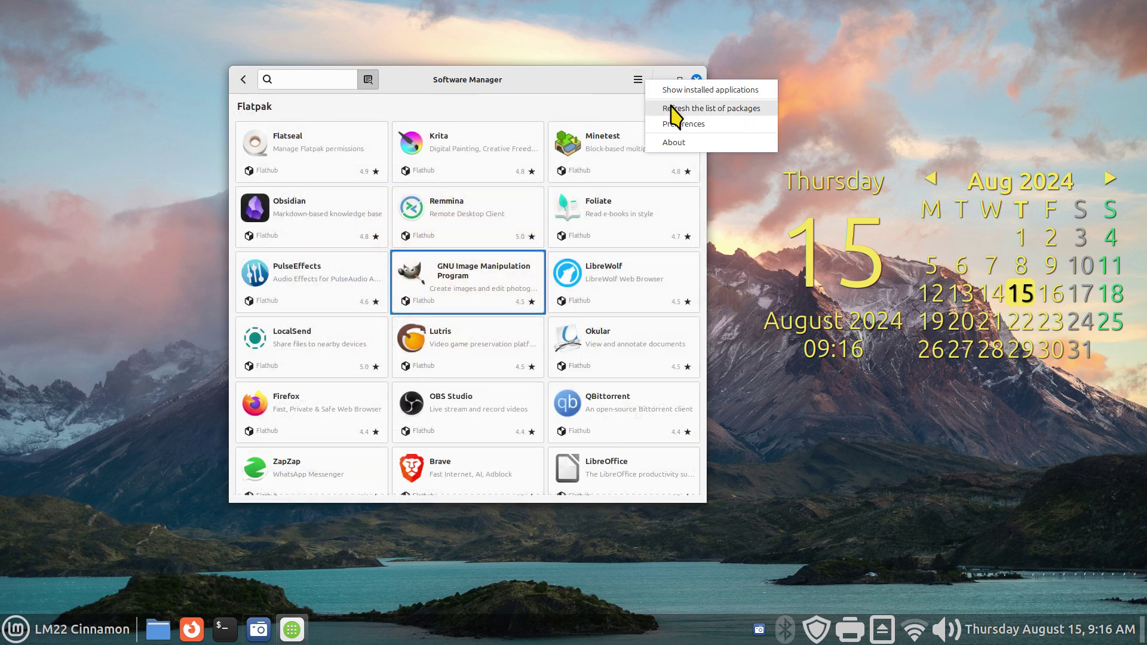
left_click(687, 125)
left_click(624, 212)
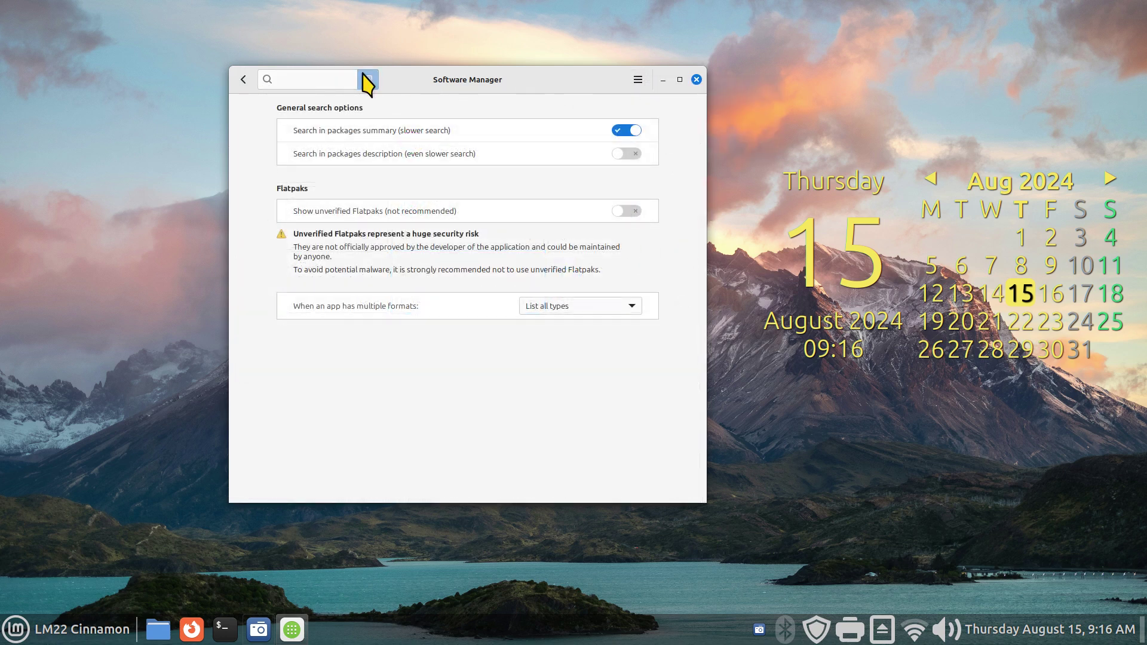
left_click(696, 80)
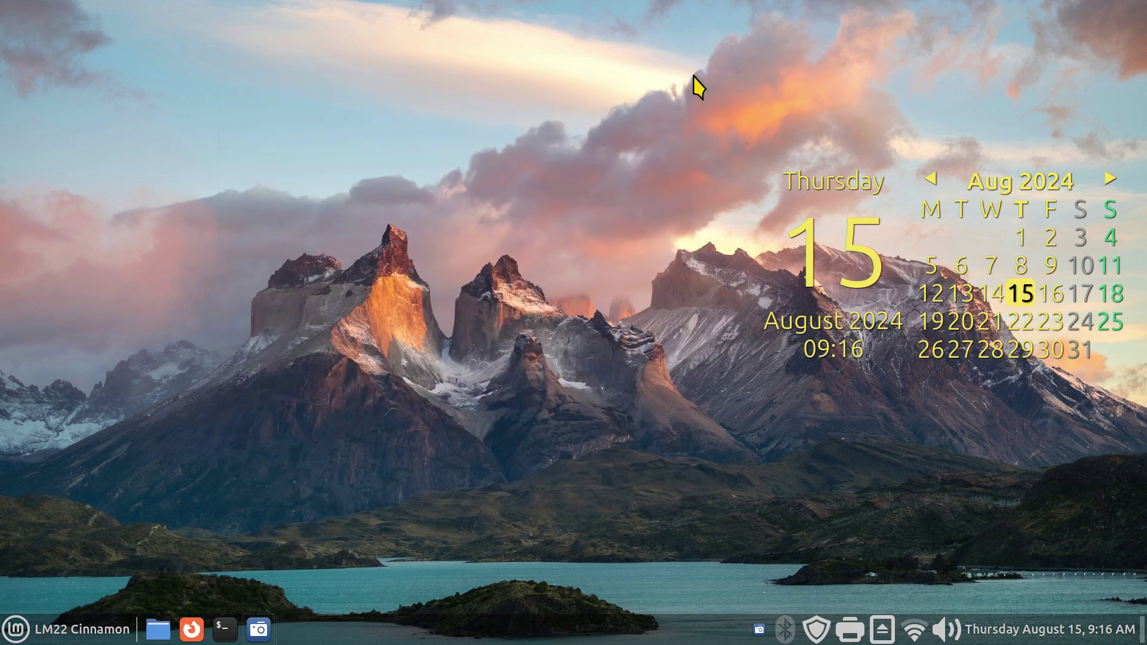
left_click(16, 629)
left_click(256, 490)
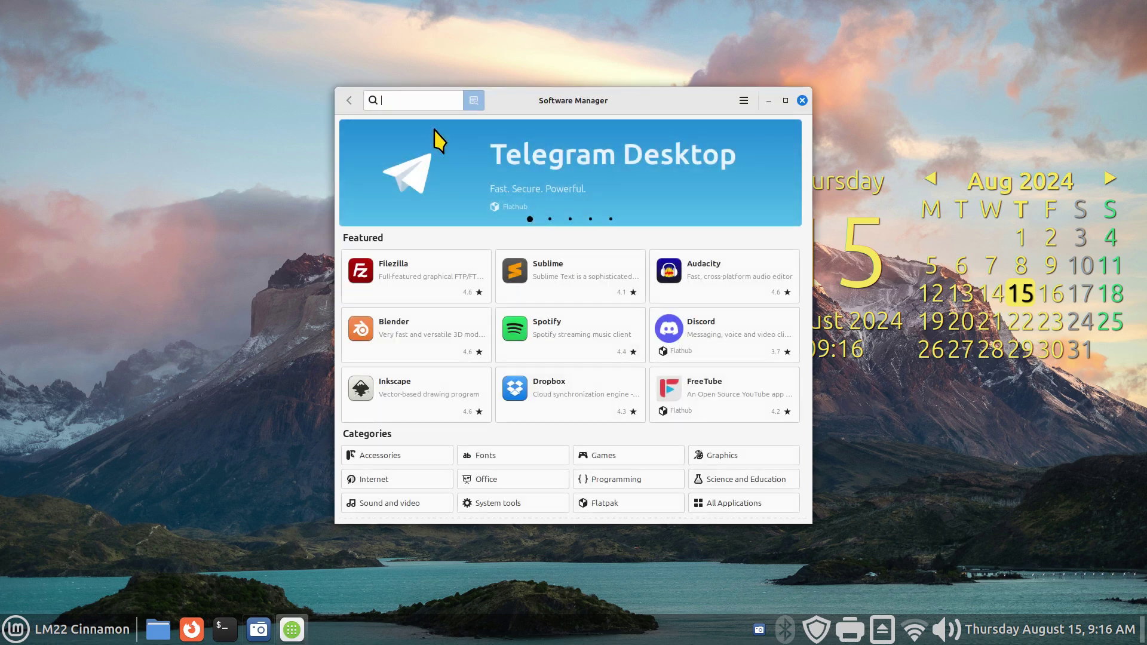
Browse the Flatpak category, check Preferences, and return to the home page
left_click(607, 504)
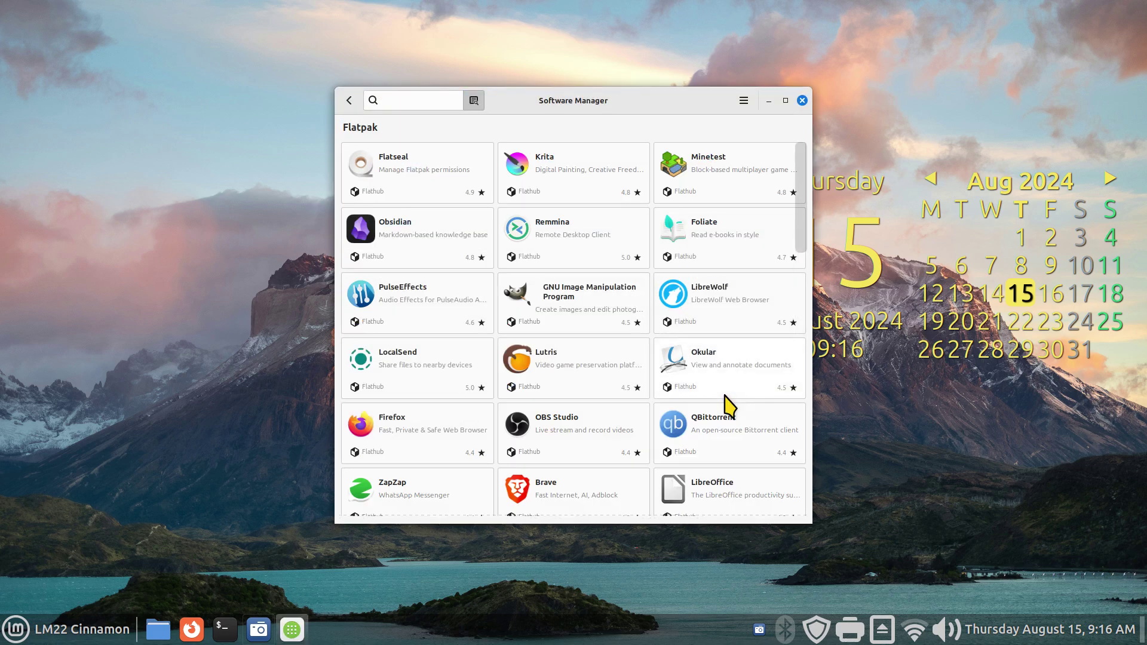
left_click(744, 101)
left_click(769, 156)
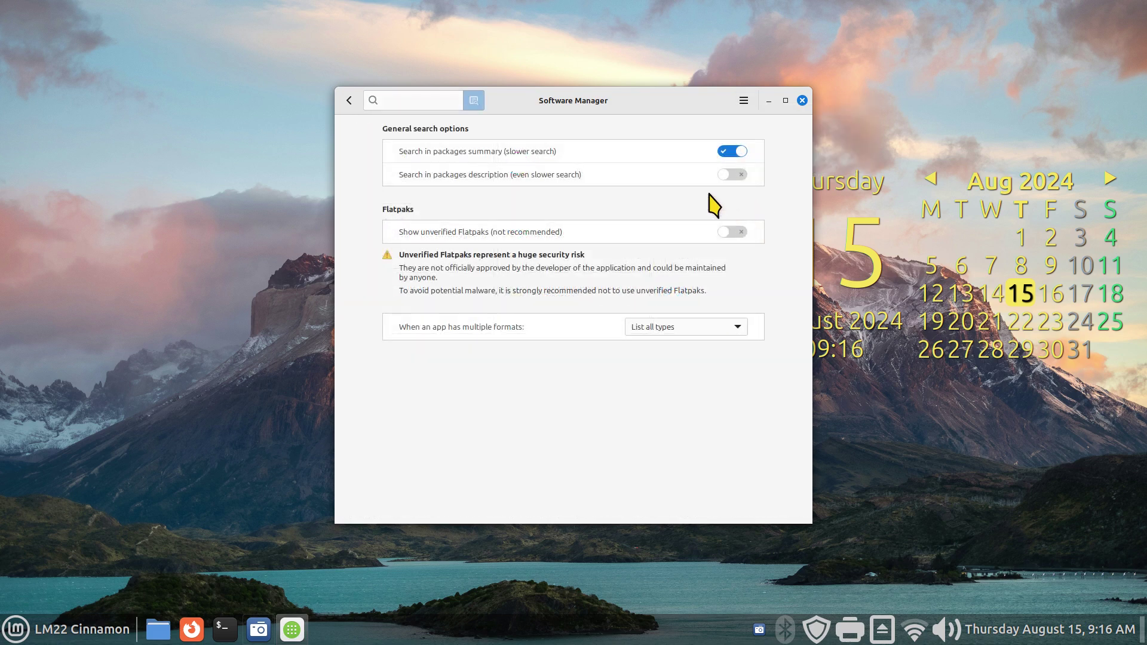
left_click(347, 101)
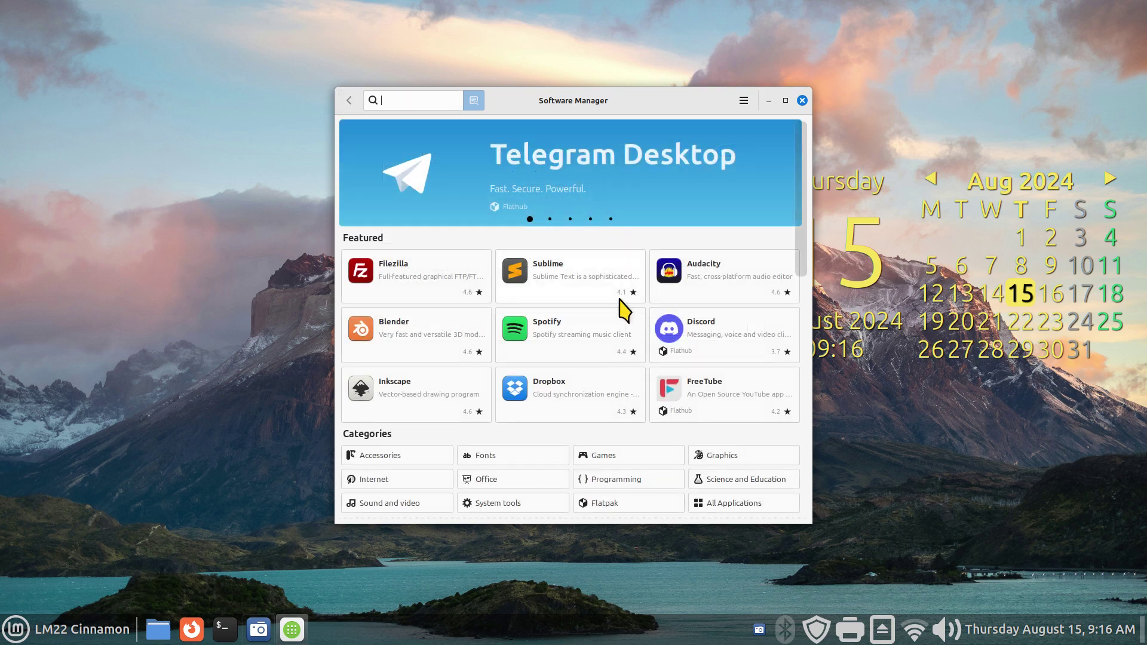
Open GIMP from the Flatpak category, switch it to System Package, then reopen Preferences
left_click(608, 497)
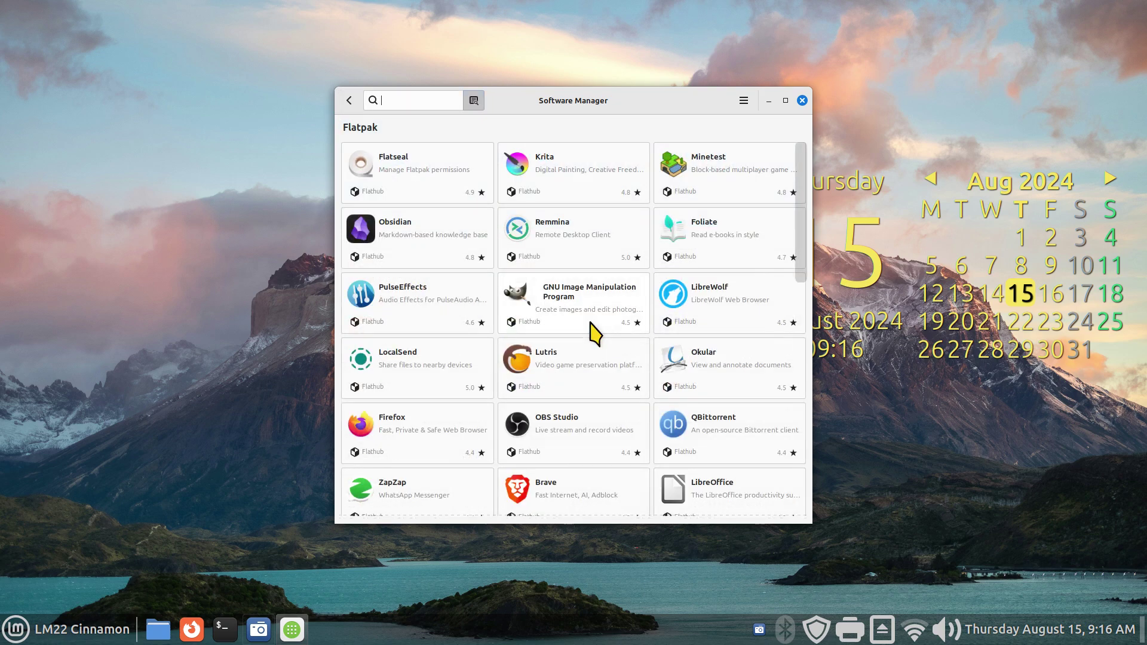
left_click(584, 306)
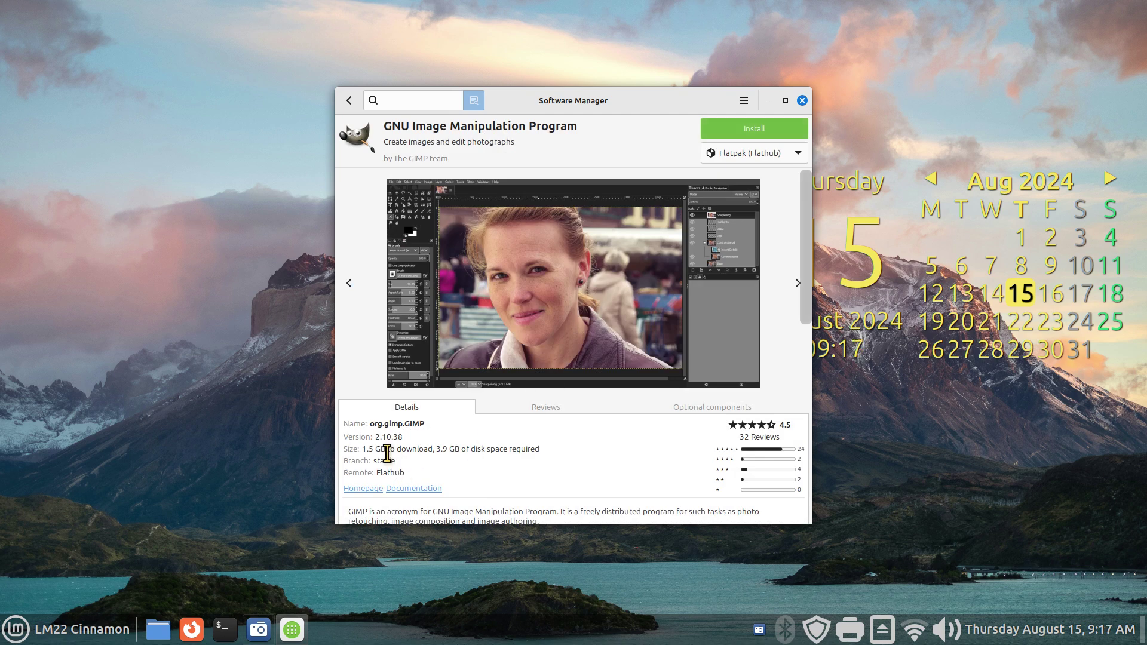
left_click(760, 154)
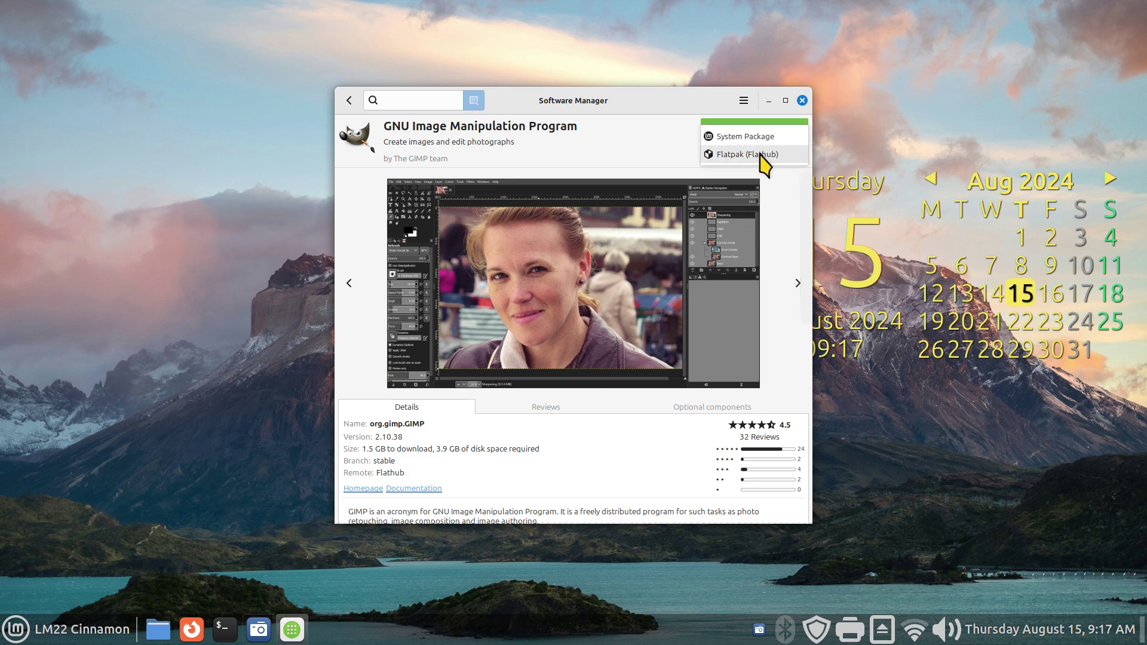
left_click(758, 137)
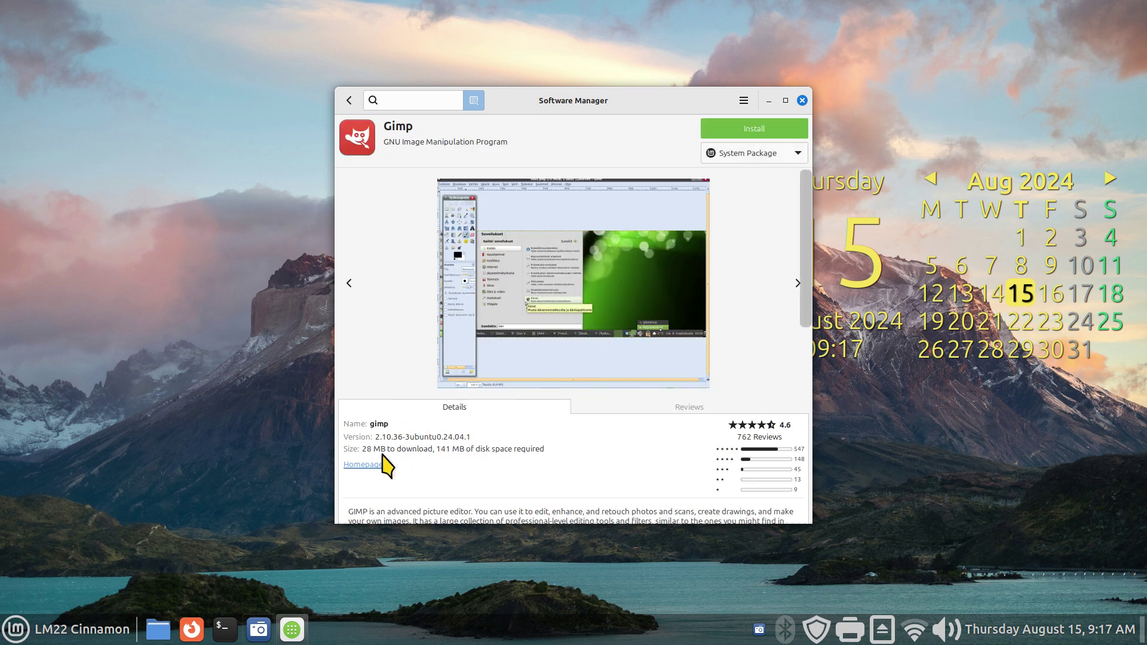
left_click(348, 101)
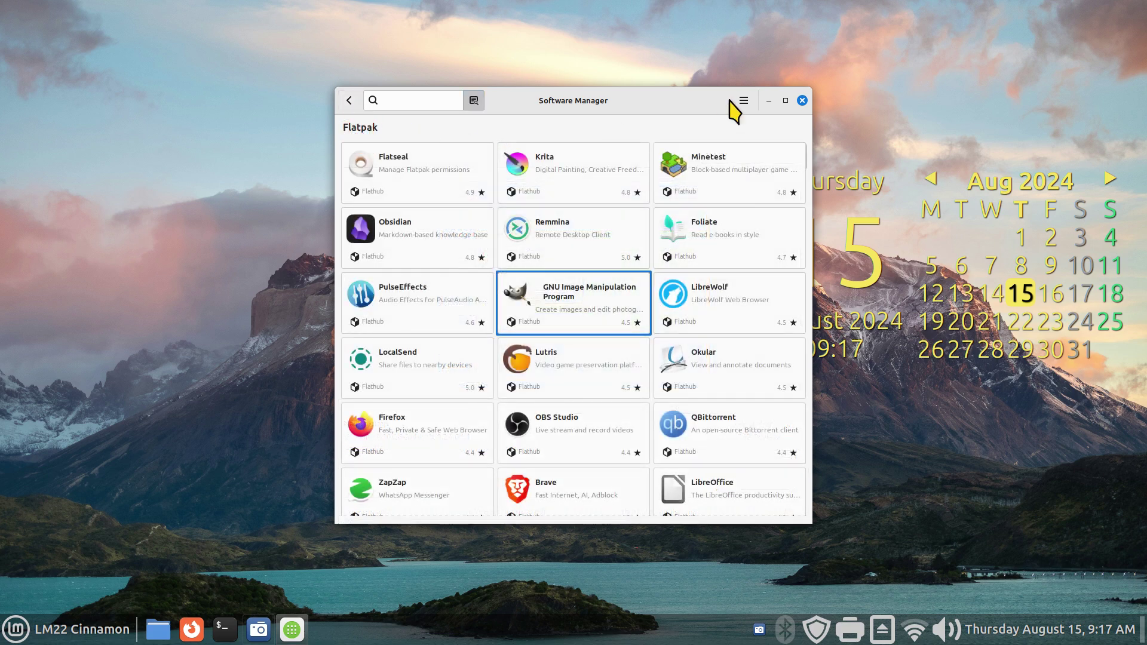
left_click(750, 102)
left_click(757, 145)
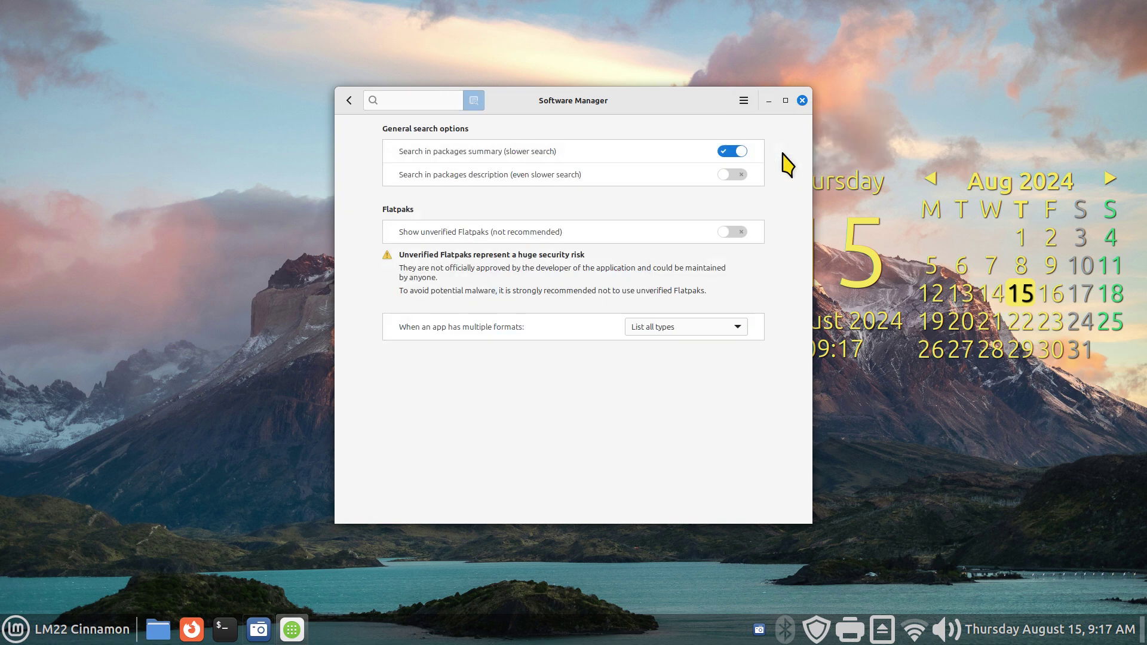
Search for xonotic from the home page and copy the search term
left_click(349, 101)
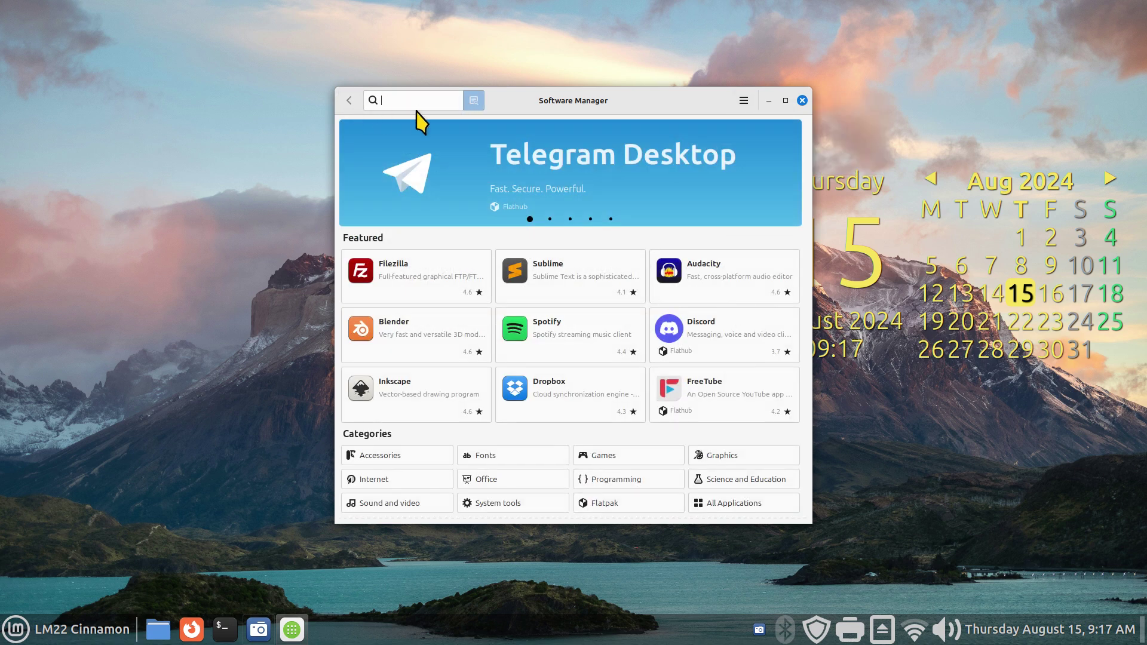
type("xonotic")
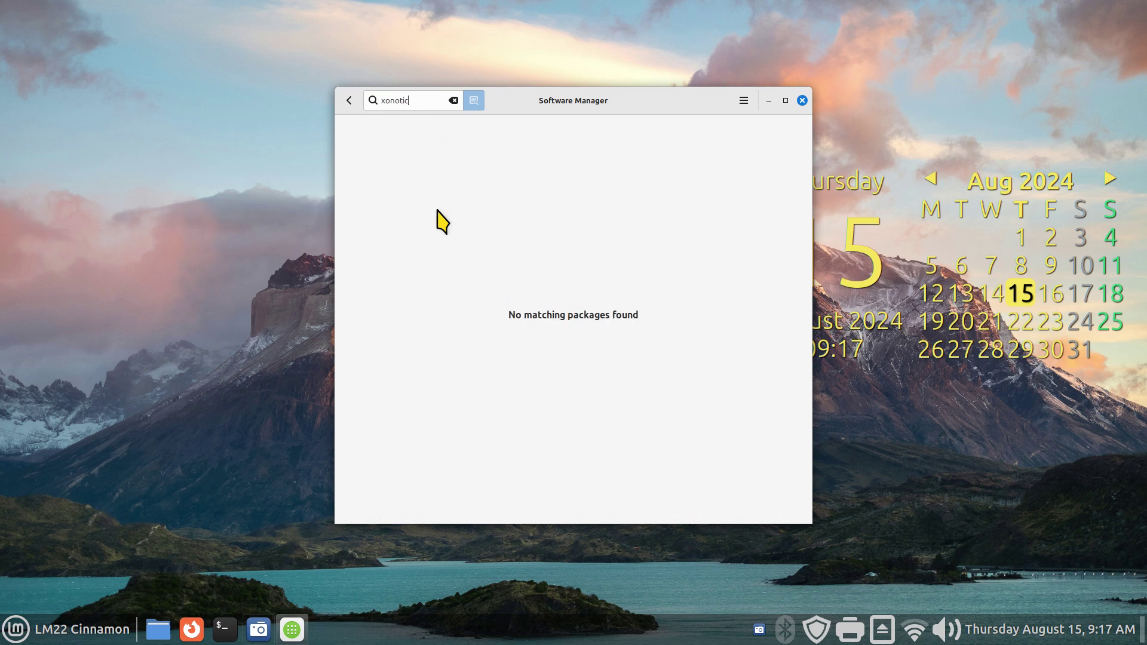
left_click_drag(410, 99, 374, 99)
key("ctrl+c")
right_click(398, 105)
left_click(431, 128)
Enable 'Show unverified Flatpaks' in Preferences and return to the home page
left_click(744, 100)
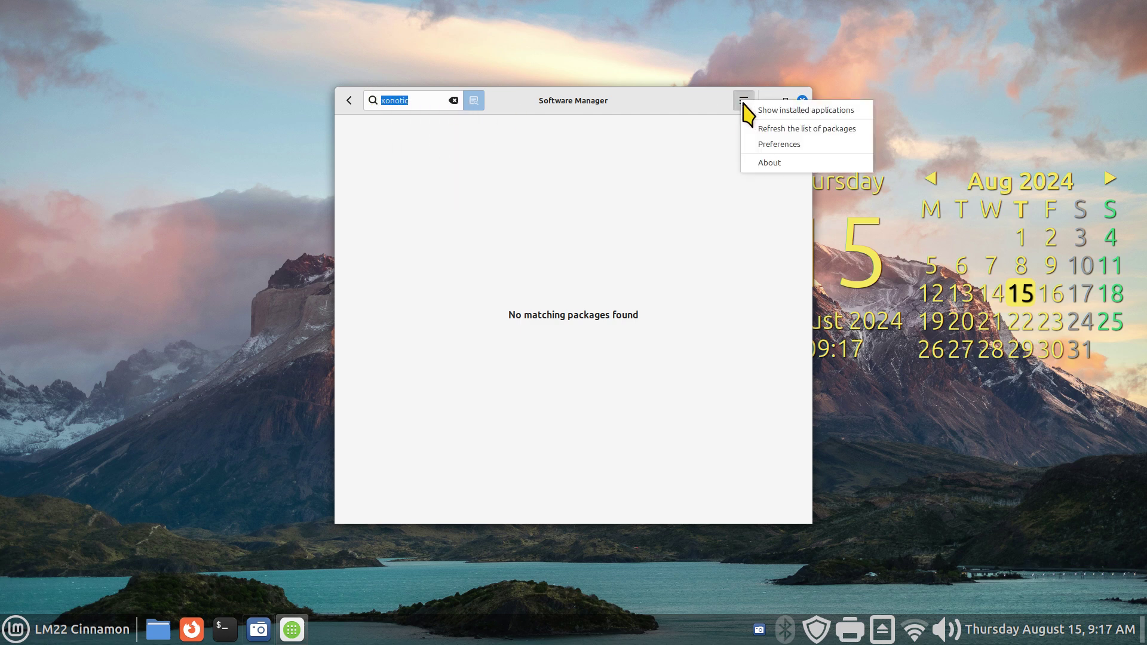
left_click(766, 149)
left_click(744, 233)
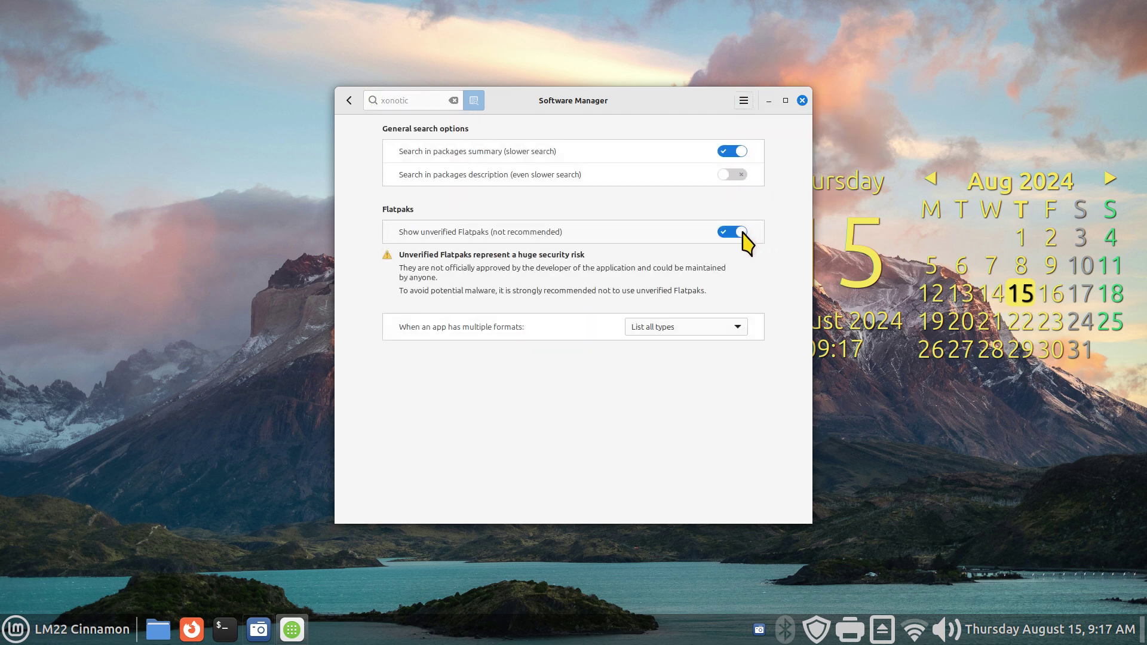
left_click(350, 102)
Paste xonotic into the search and open the Xonotic result
right_click(397, 90)
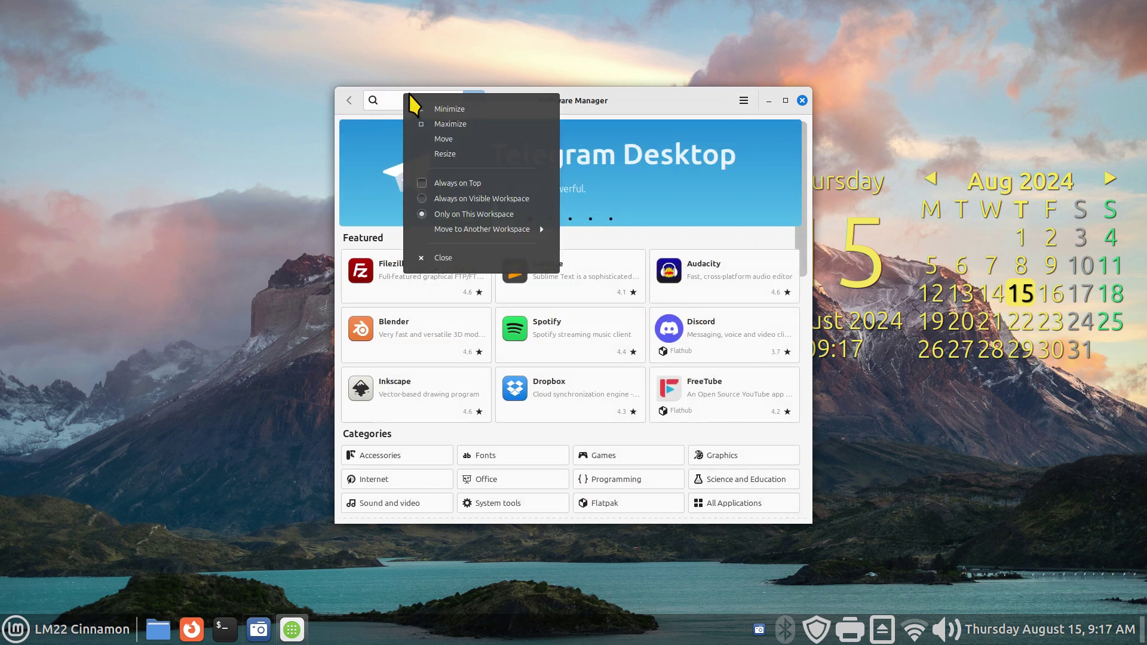
left_click(380, 97)
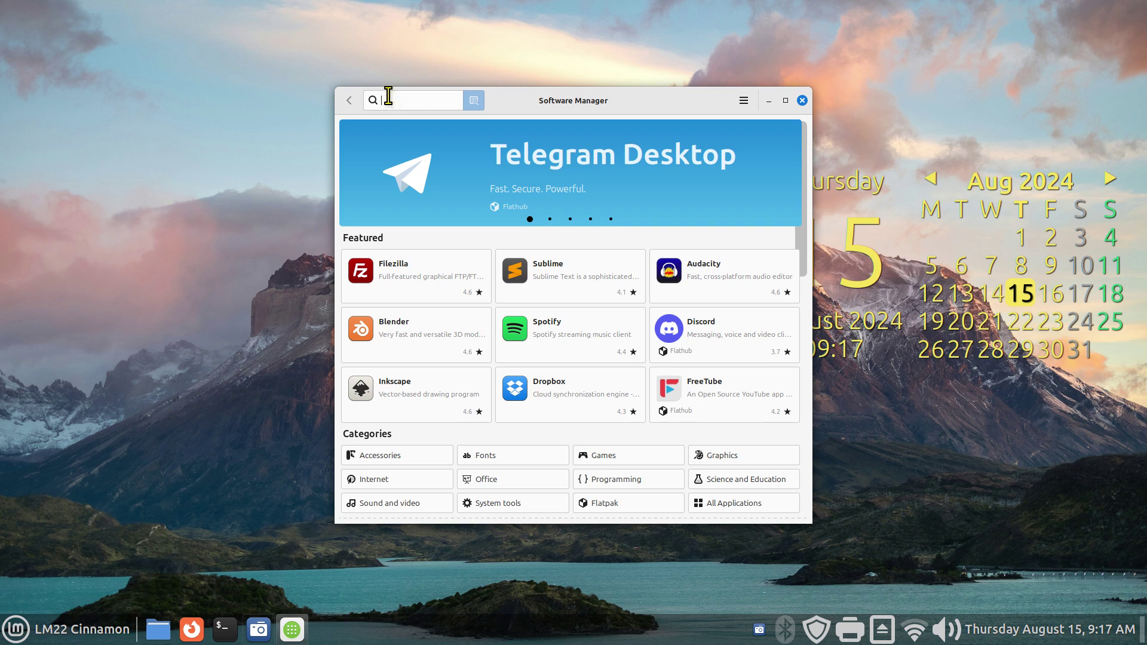
right_click(389, 97)
left_click(416, 138)
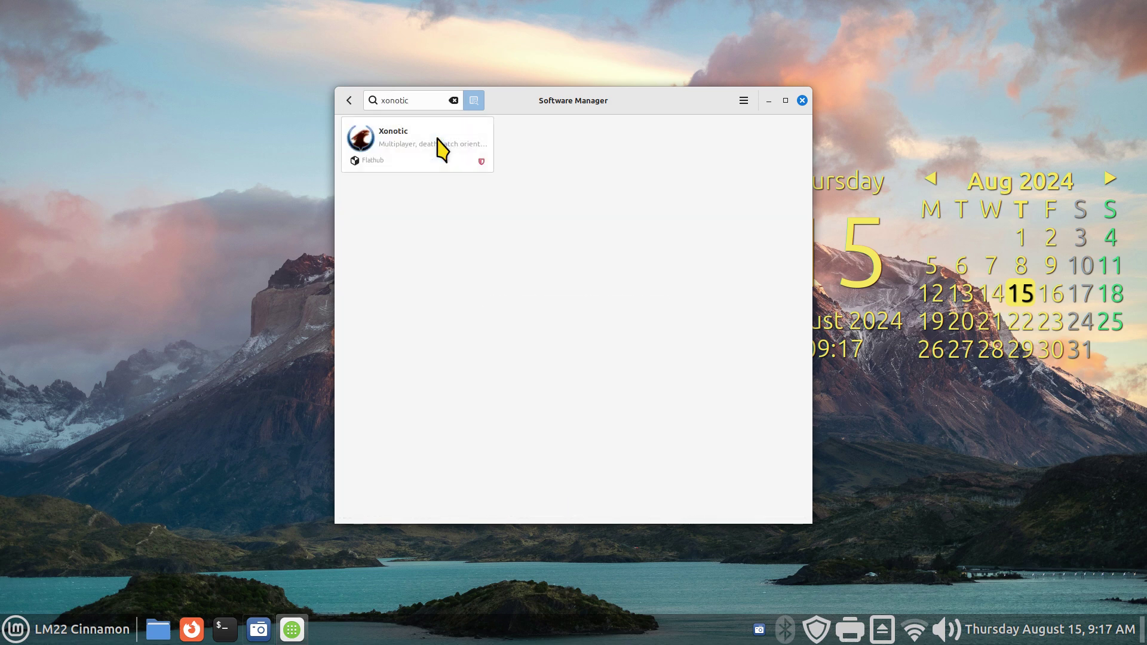
left_click(441, 149)
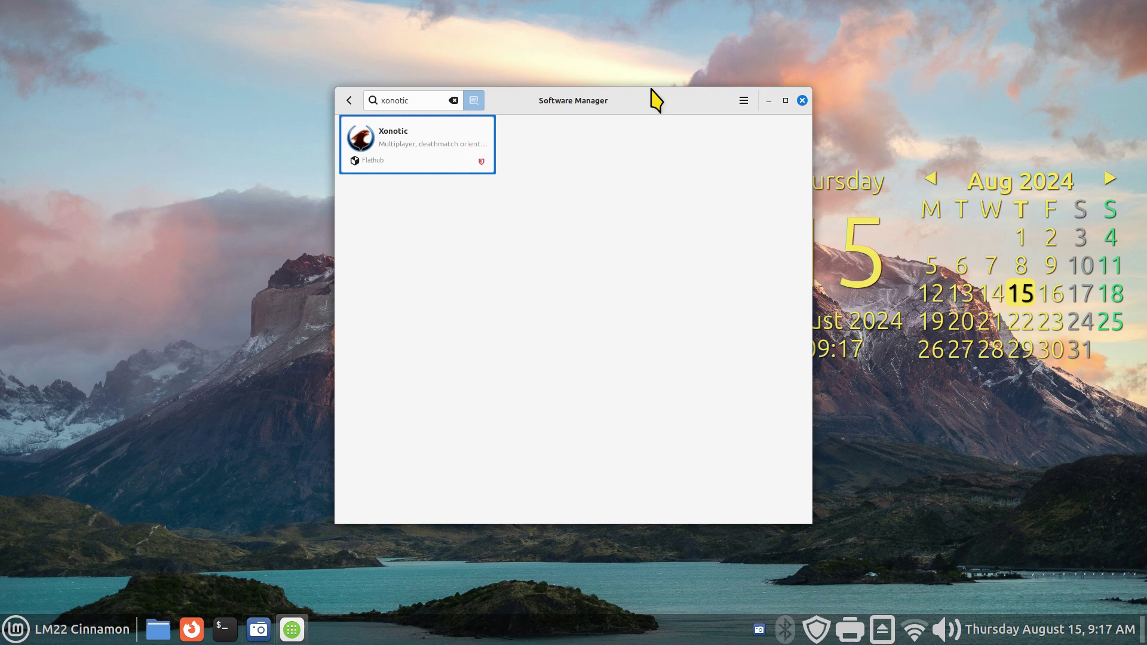
Turn off 'Show unverified Flatpaks' and close Software Manager
left_click(743, 100)
left_click(762, 147)
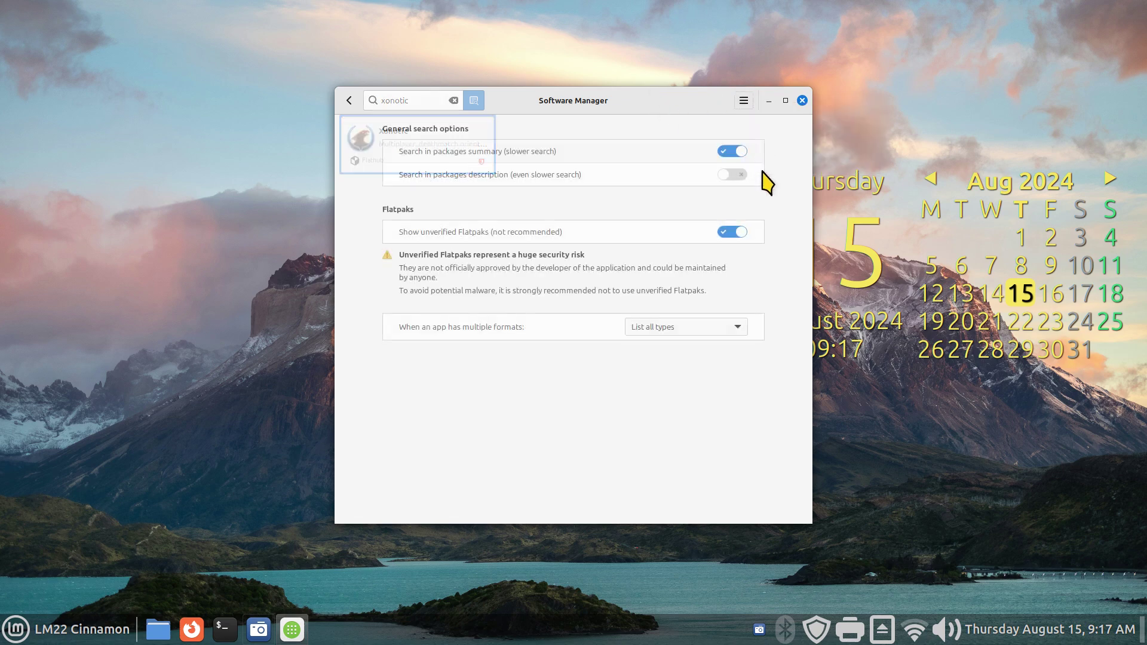
left_click(731, 233)
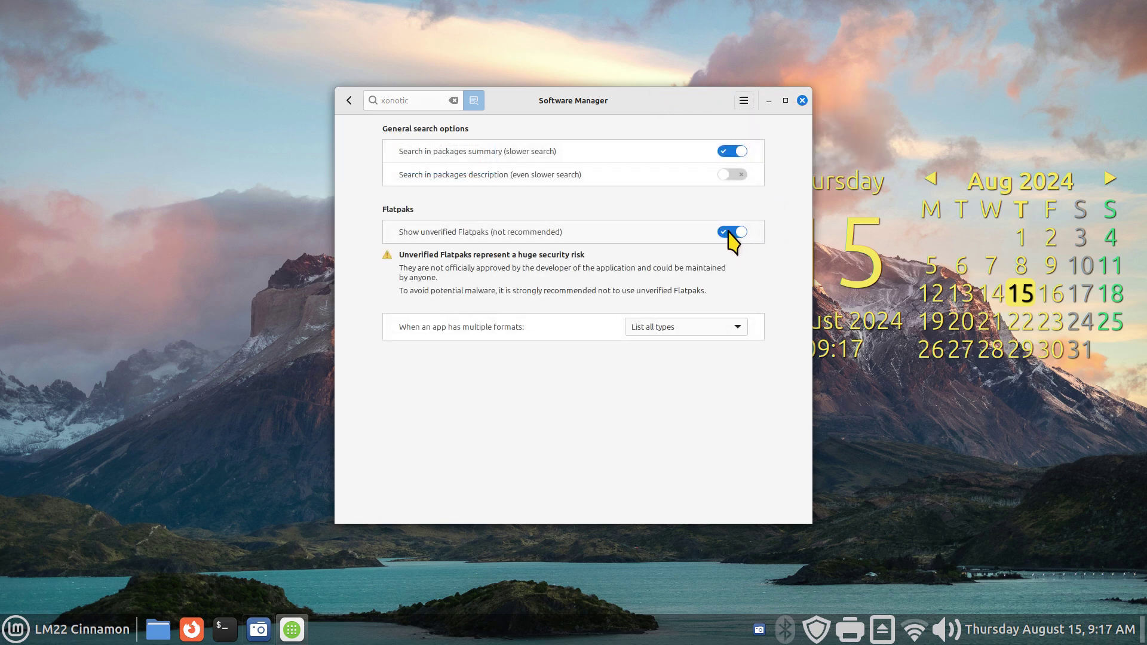
left_click(800, 101)
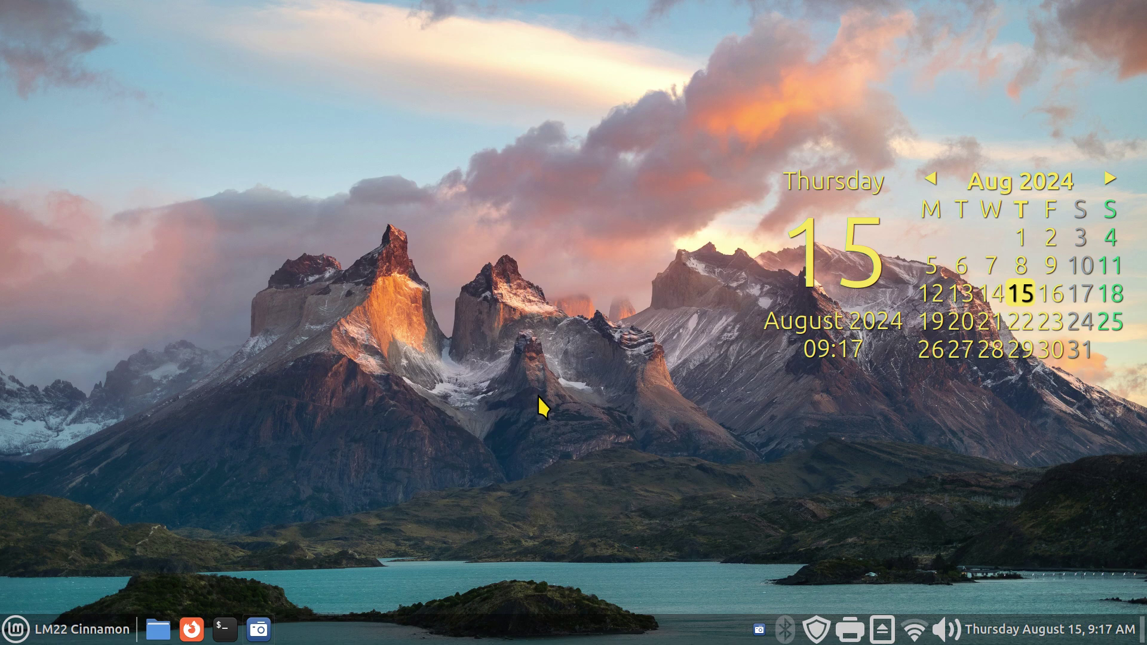